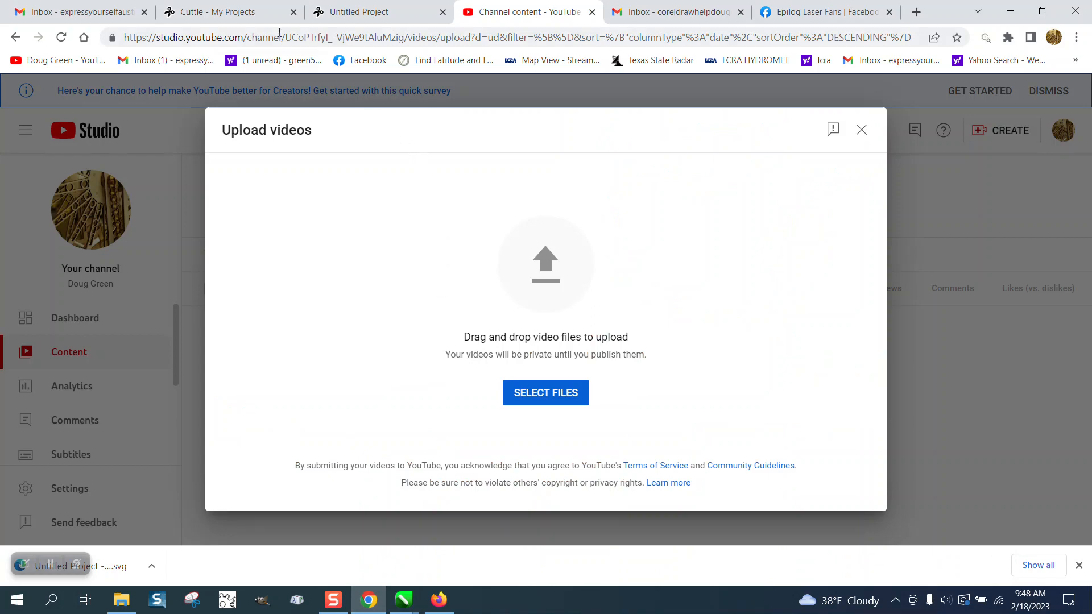
Switch to Cuttle, create a new project and place a 1 in rectangle centred on the canvas origin
left_click(259, 12)
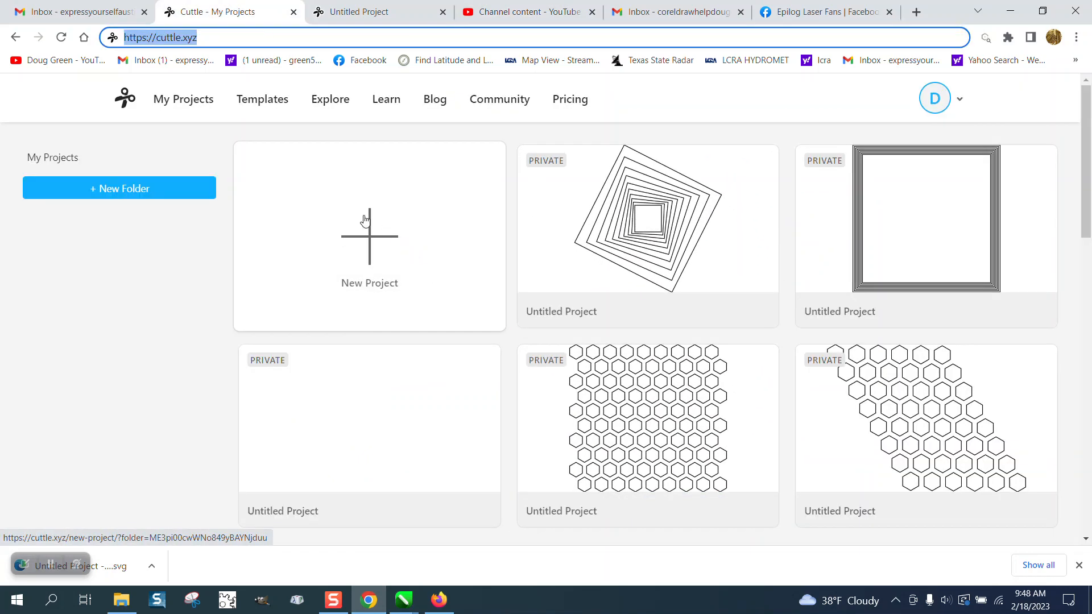
left_click(369, 228)
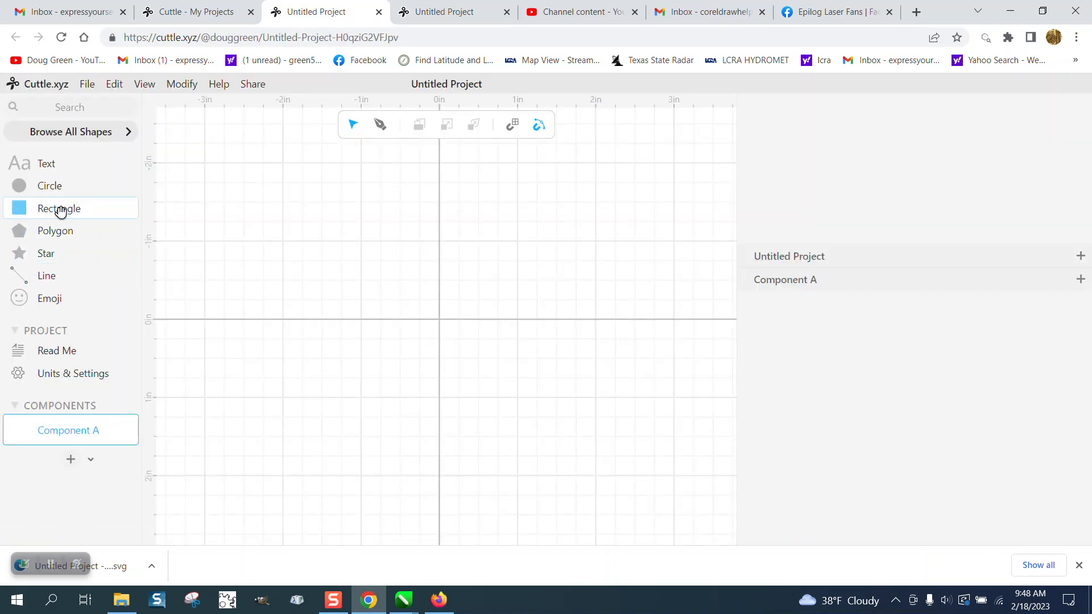
left_click_drag(61, 213, 440, 324)
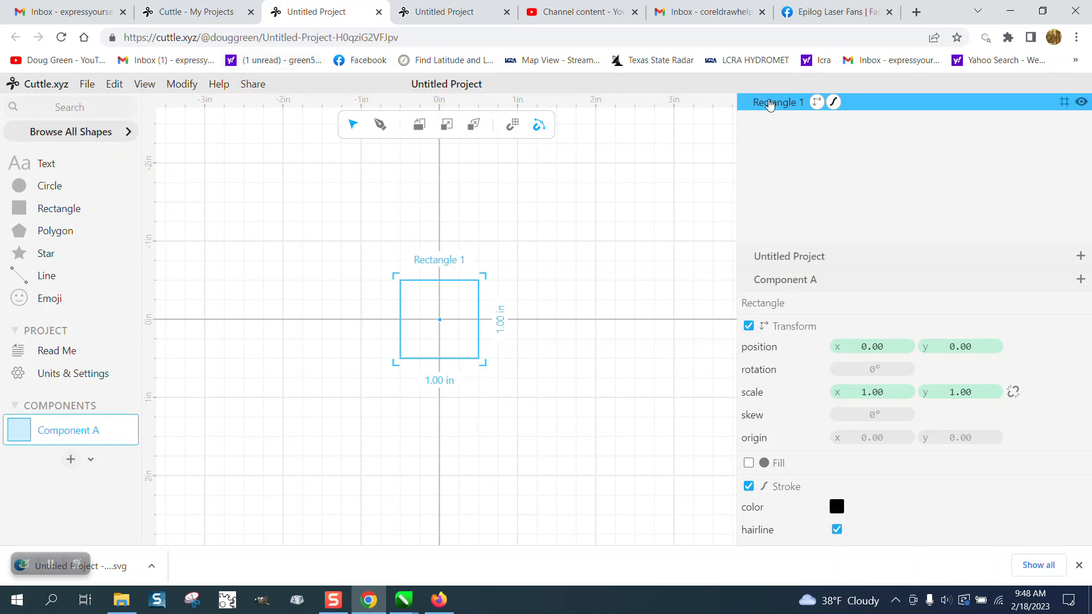
Apply the Transform Repeat modifier to the rectangle
left_click(181, 87)
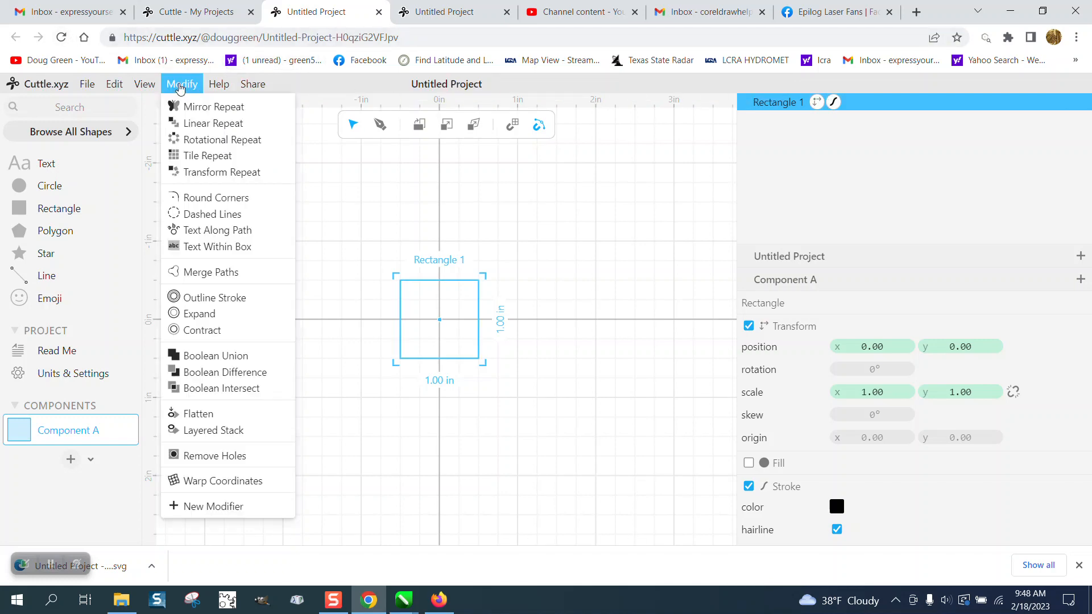
mouse_move(225, 92)
mouse_move(182, 88)
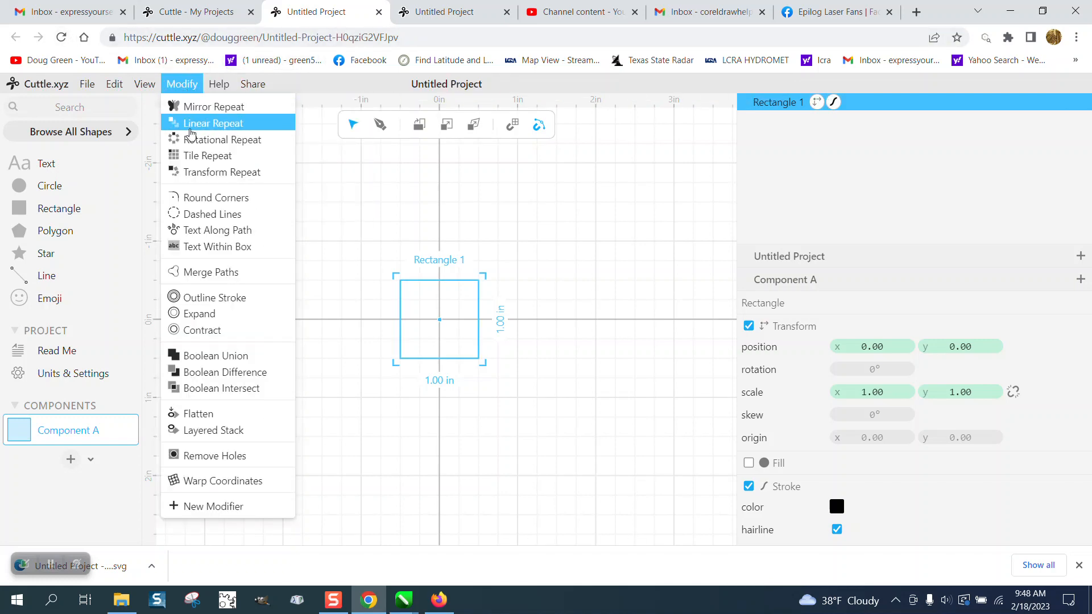
left_click(205, 173)
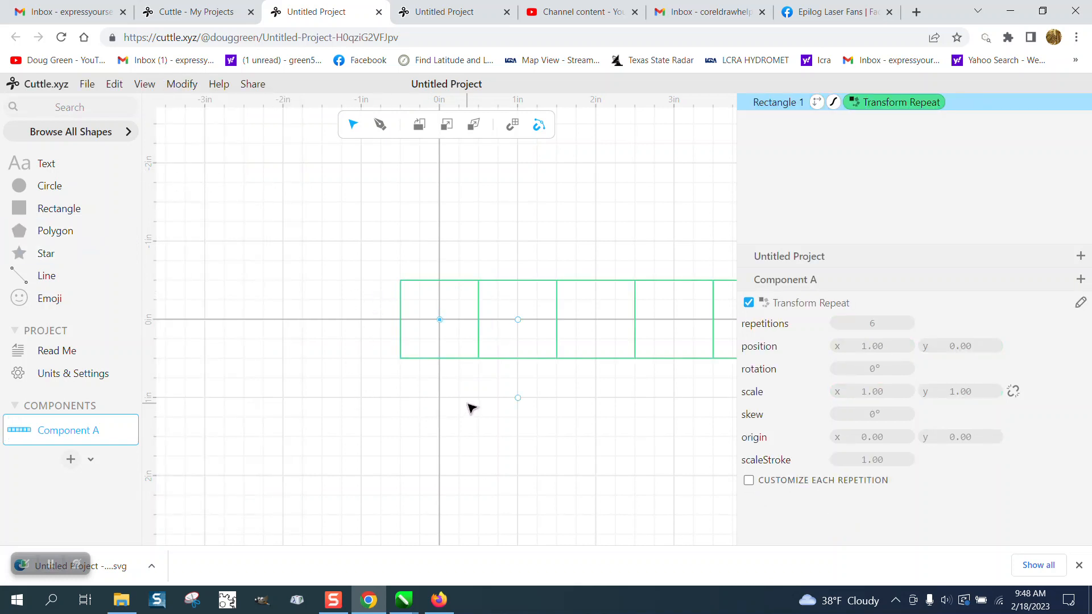
Try wider horizontal spacings for the repeated squares and return the Transform Repeat's x position to 1
scroll(469, 408, "down", 3)
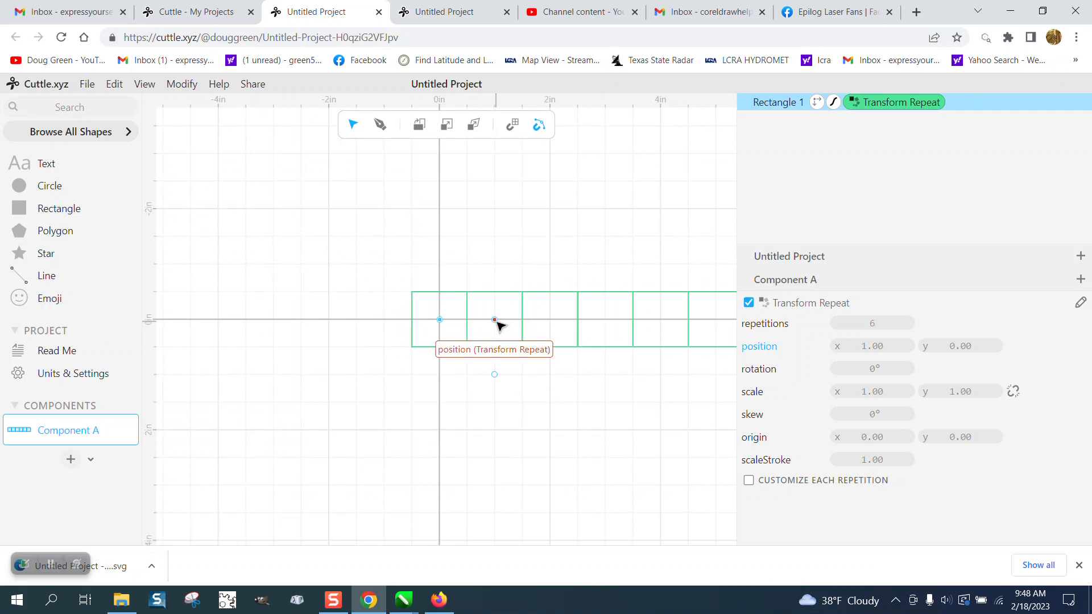
left_click_drag(496, 321, 509, 321)
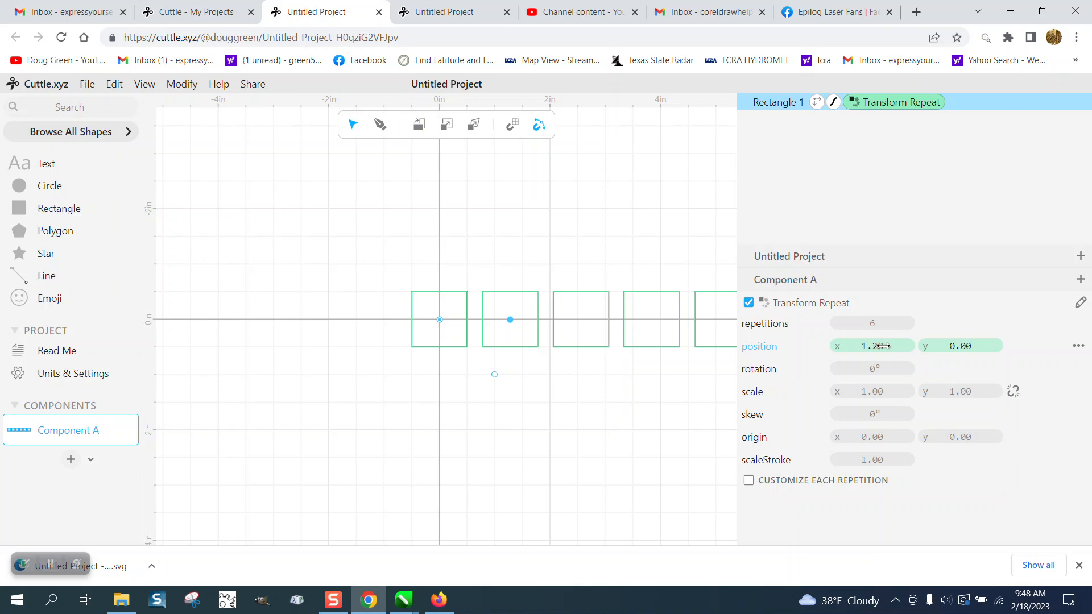
left_click_drag(885, 346, 829, 347)
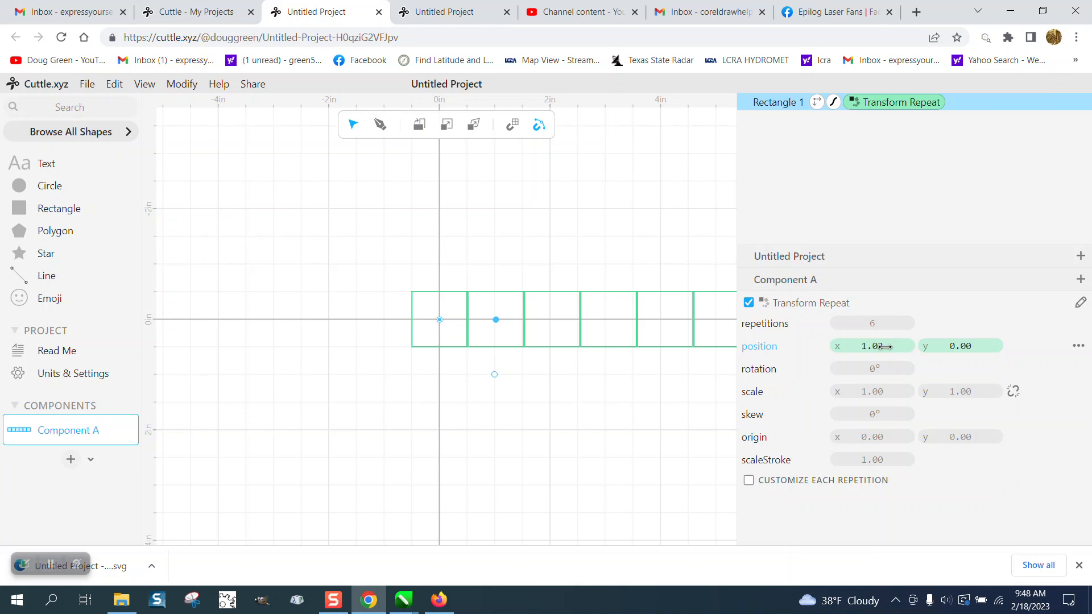
left_click(881, 347)
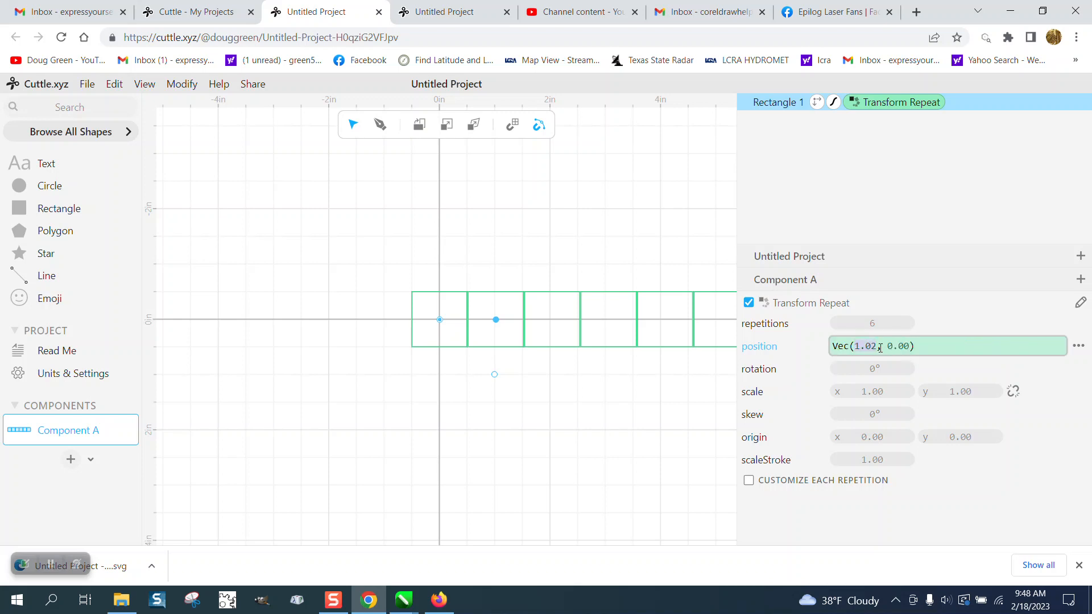
type("1")
key("Return")
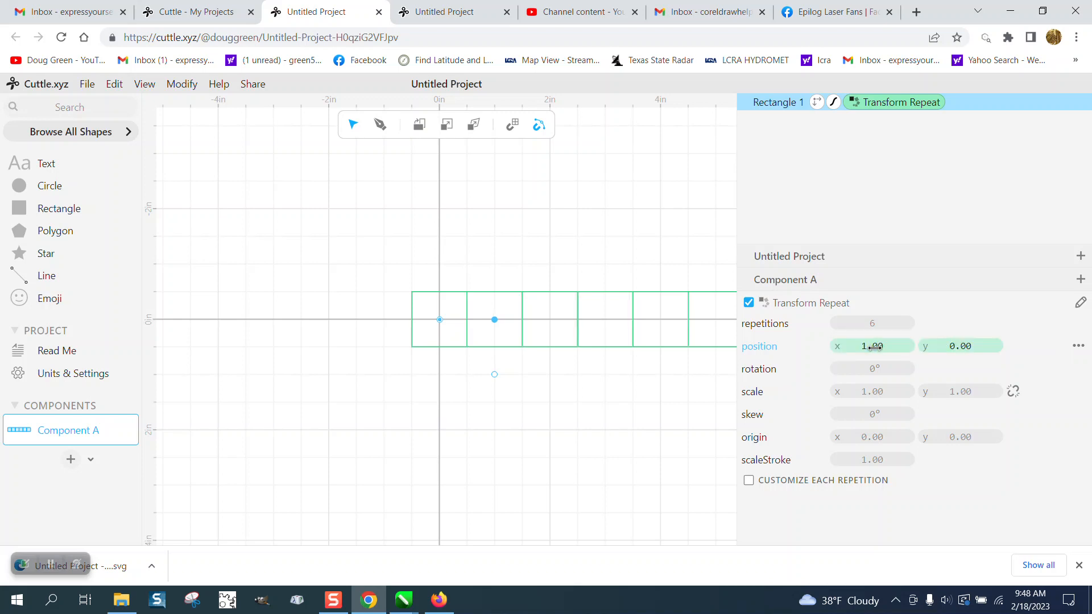
Set the Transform Repeat's x position to 1.56, keeping y at 0.00, to space the squares apart
left_click_drag(889, 347, 894, 347)
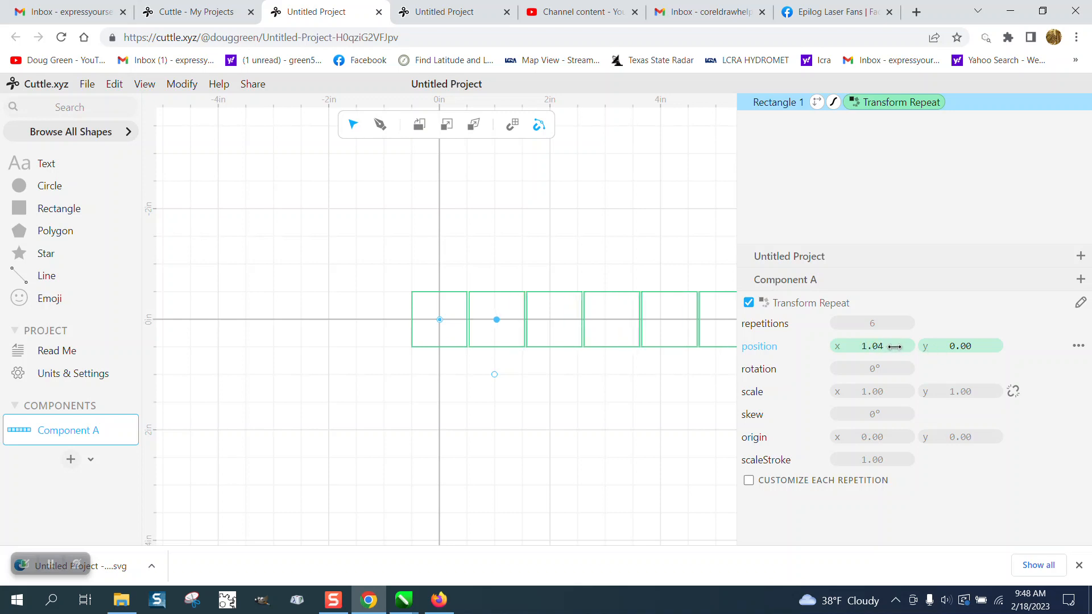
left_click(855, 347)
type("1.56, 0.00)")
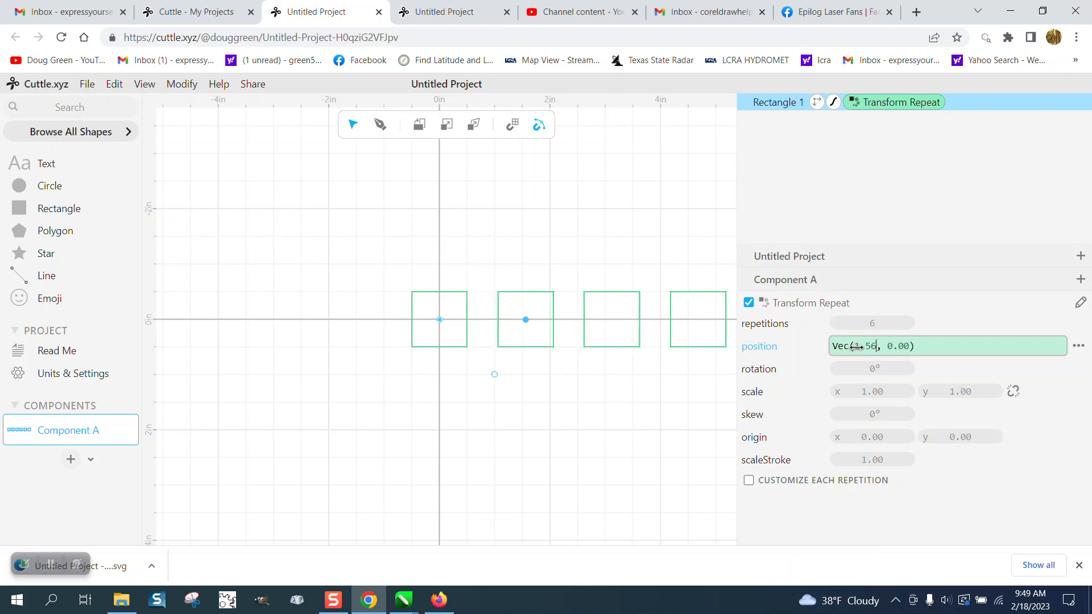
key("Return")
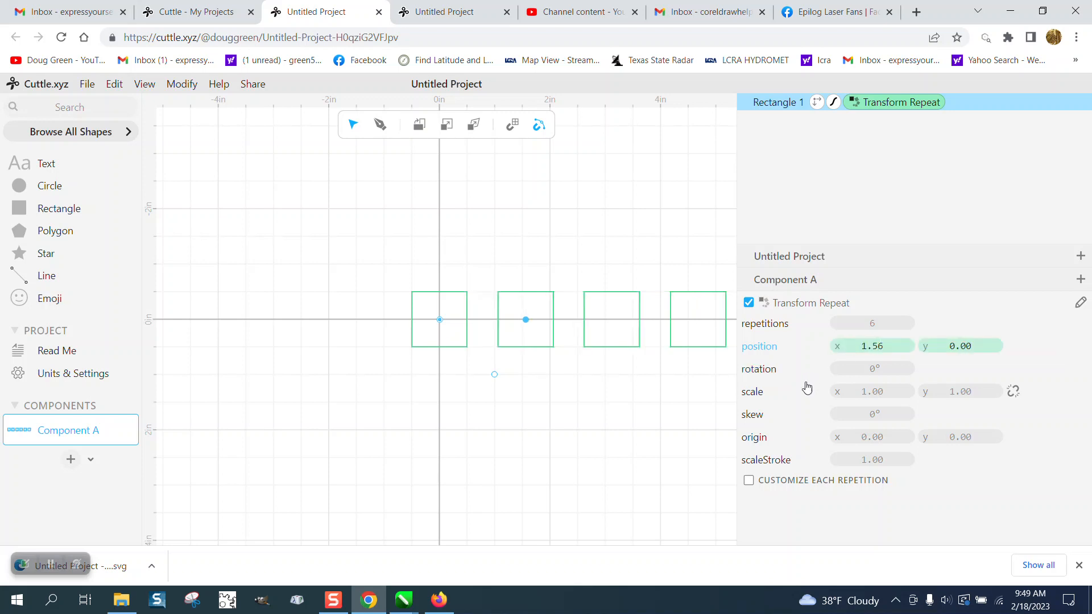
Set the Transform Repeat to 8 repetitions and link its x and y scale at 0.87 so the squares shrink progressively
scroll(558, 370, "down", 3)
scroll(503, 356, "up", 2)
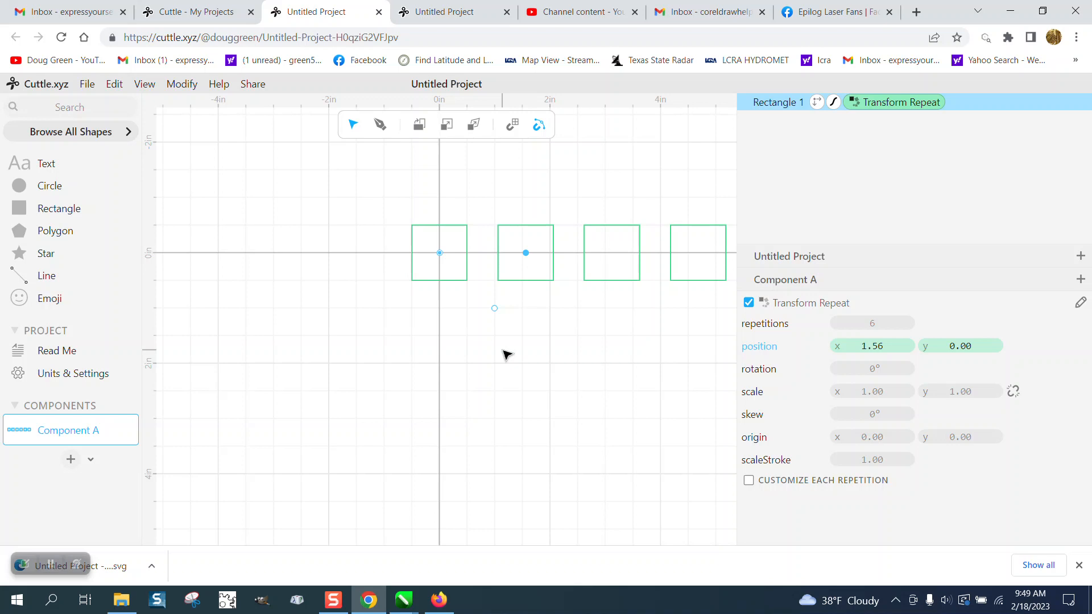
key("ctrl+minus")
key("ctrl+minus")
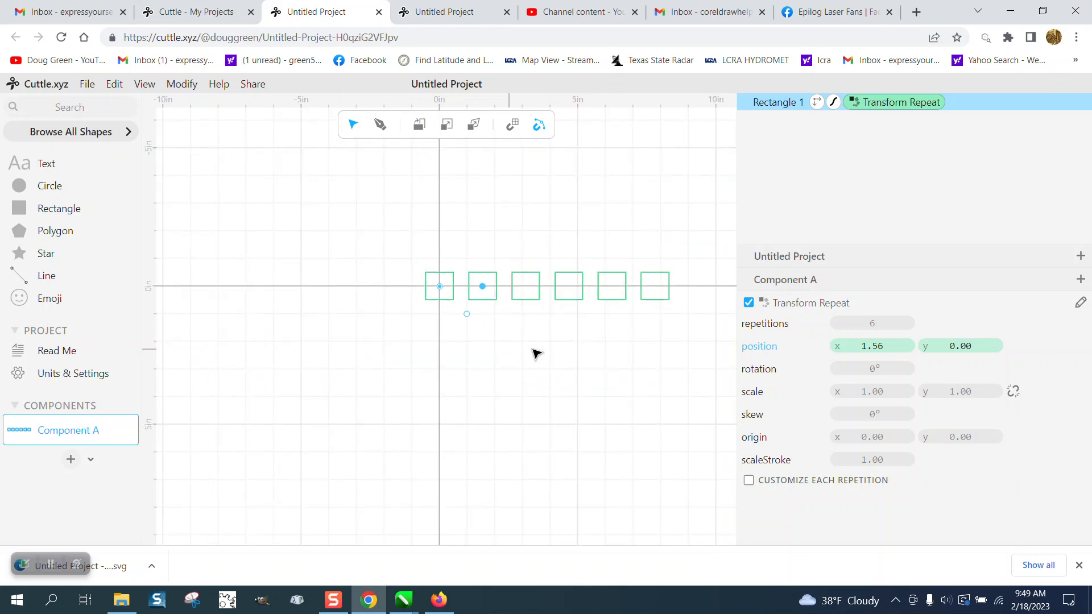
left_click_drag(882, 324, 883, 324)
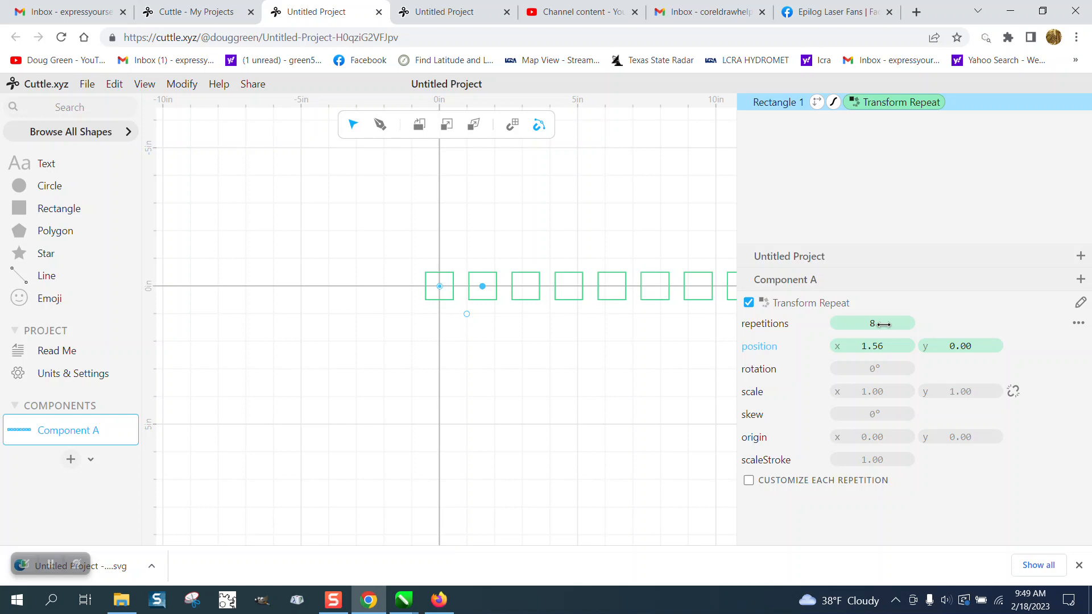
left_click(1012, 393)
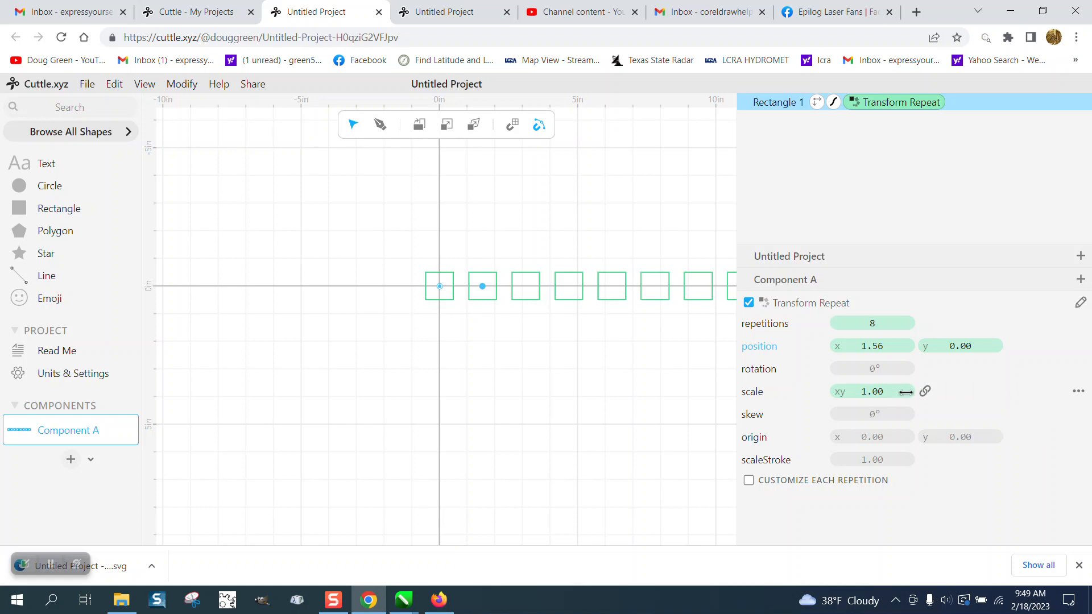
left_click_drag(871, 391, 847, 388)
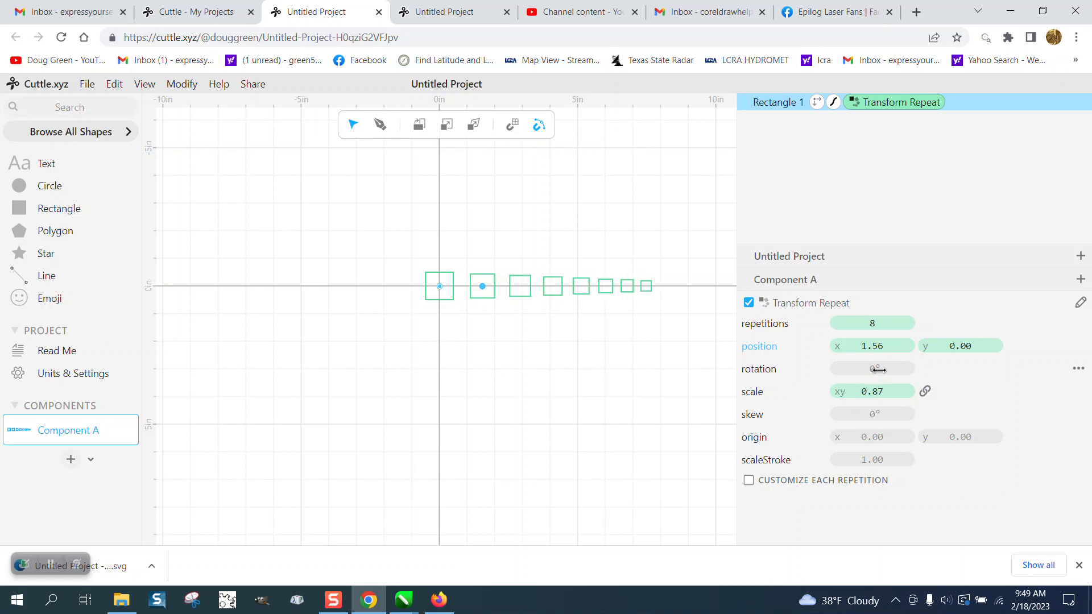
Curl the row of squares with a rotation of -22° and raise the repetitions to 20
left_click_drag(875, 369, 830, 370)
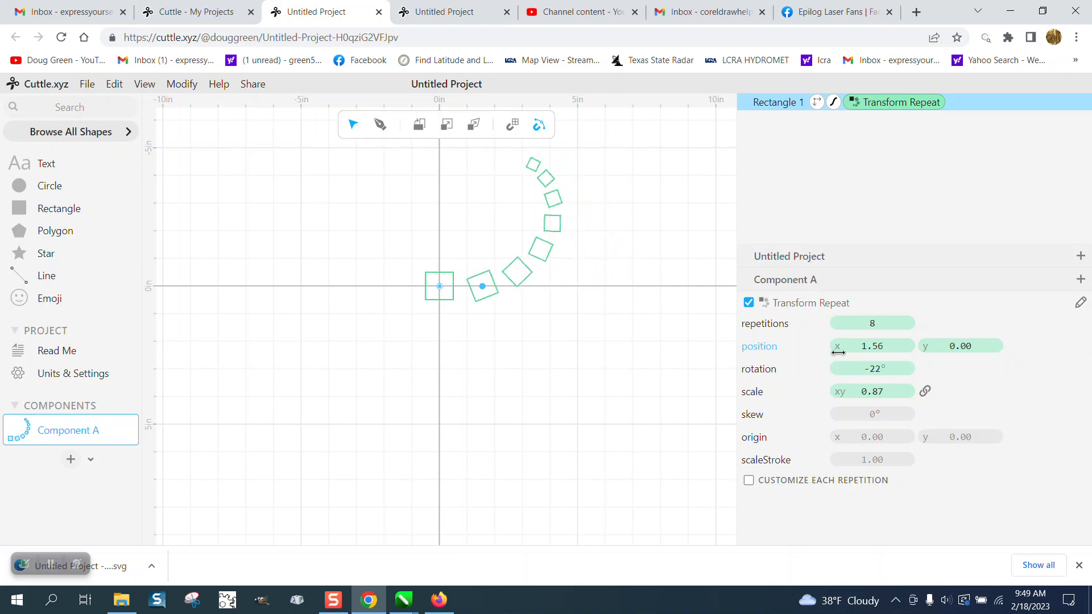
left_click_drag(876, 325, 882, 325)
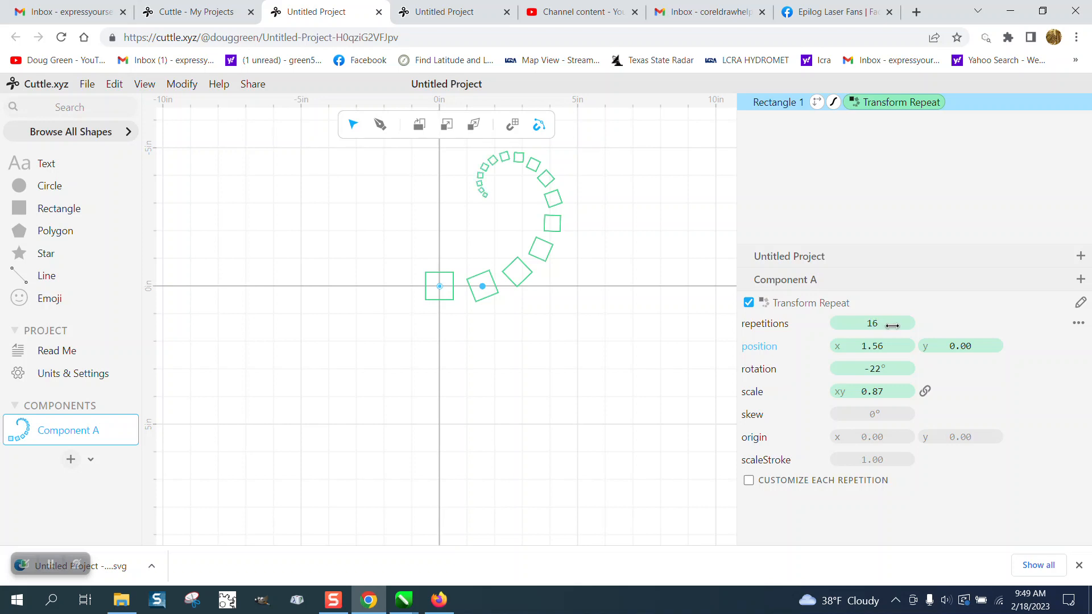
left_click_drag(895, 326, 899, 325)
Export the spiral of squares as an SVG and show the downloaded file in its folder
left_click(88, 85)
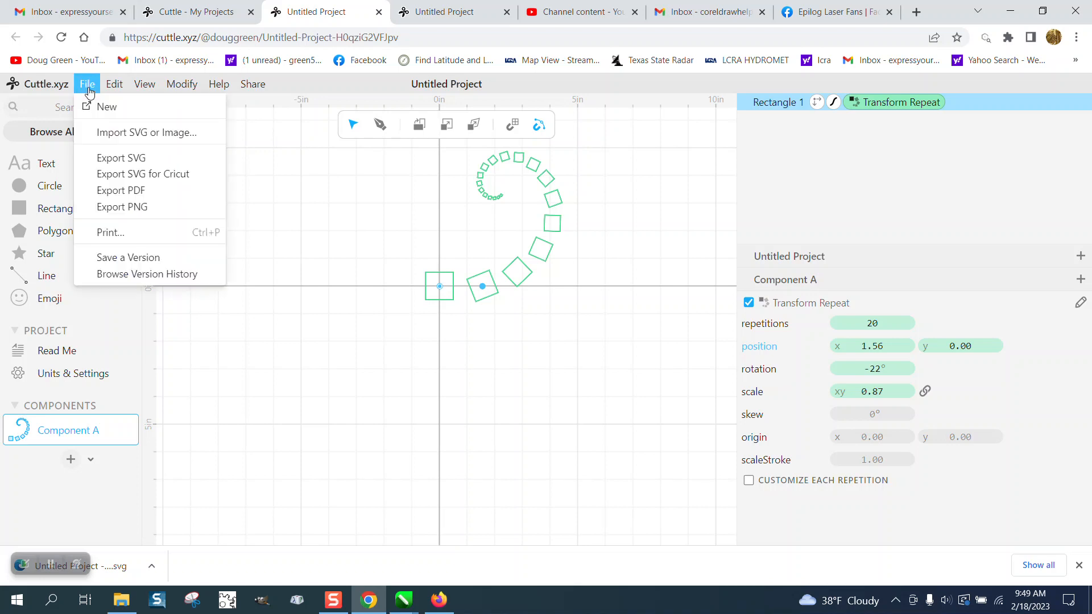
left_click(109, 162)
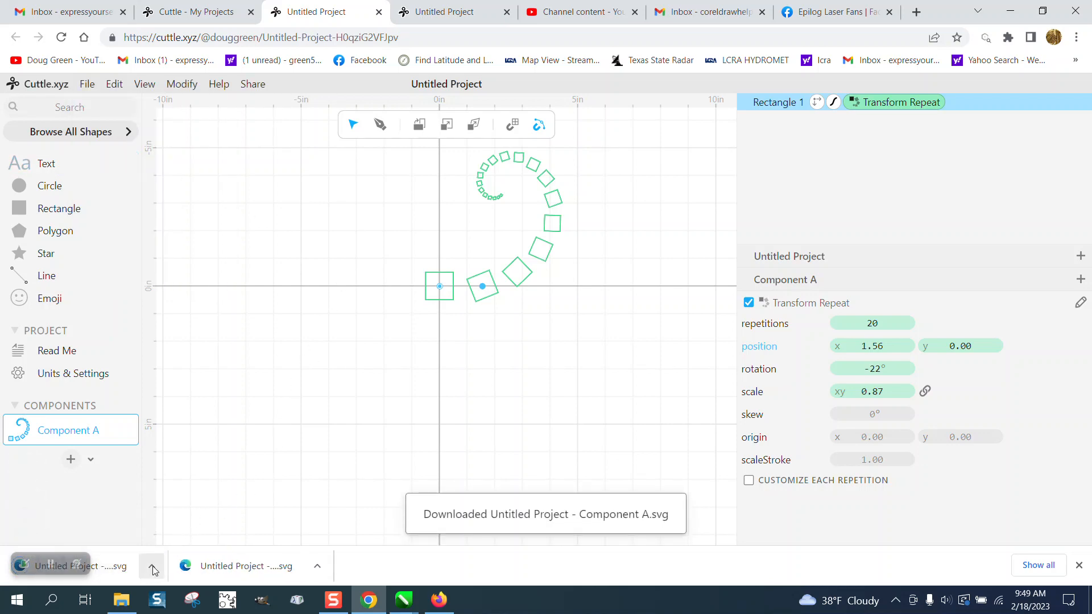
left_click(152, 566)
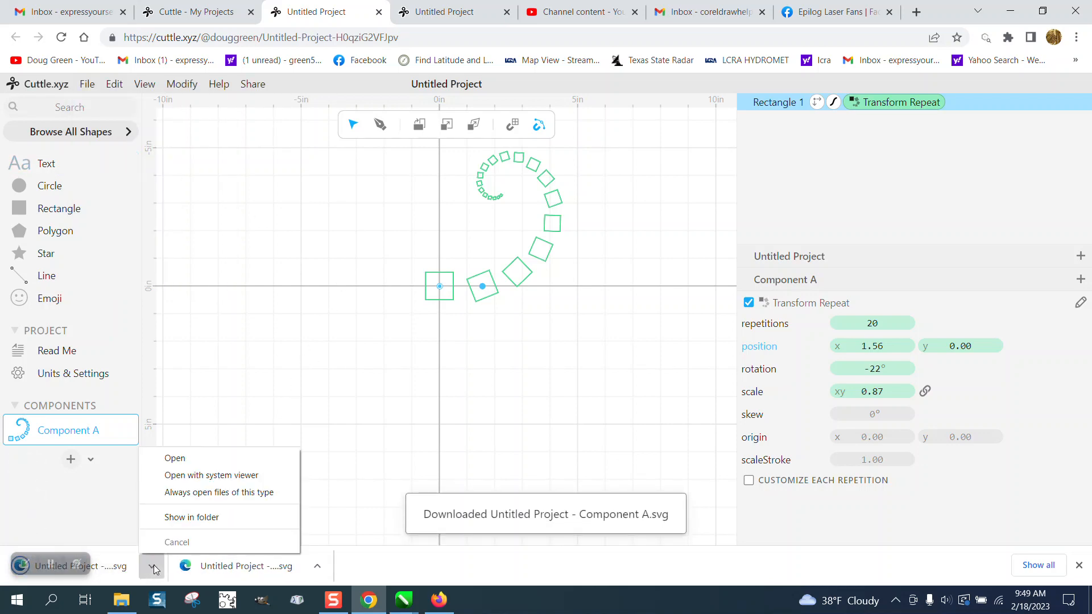
left_click(183, 518)
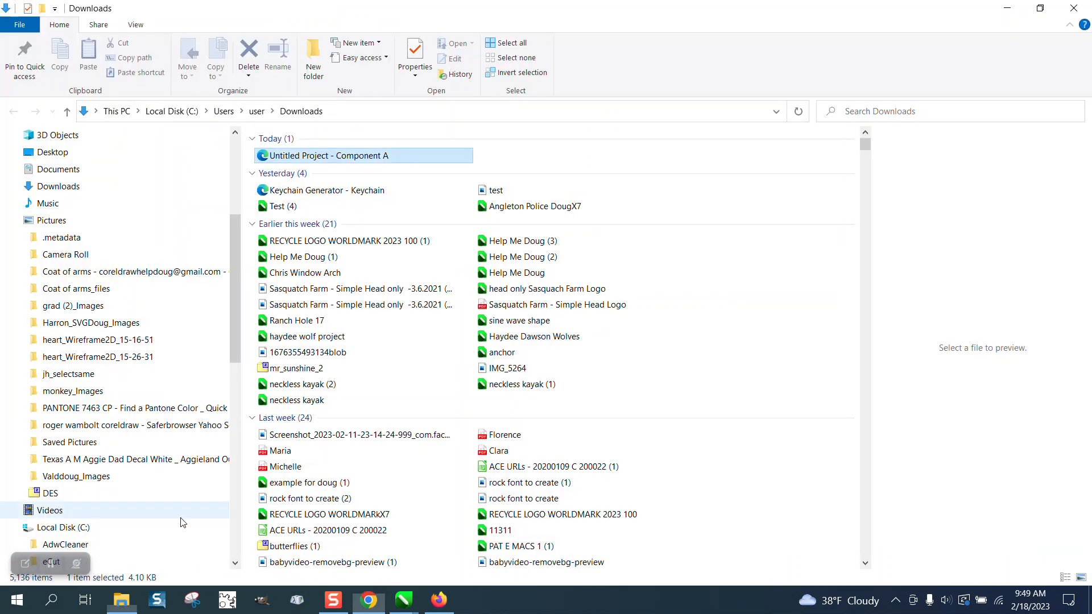
Rename the downloaded Untitled Project - Component A file to rotateblock and move it to the Pictures folder
left_click(300, 156)
type("ro")
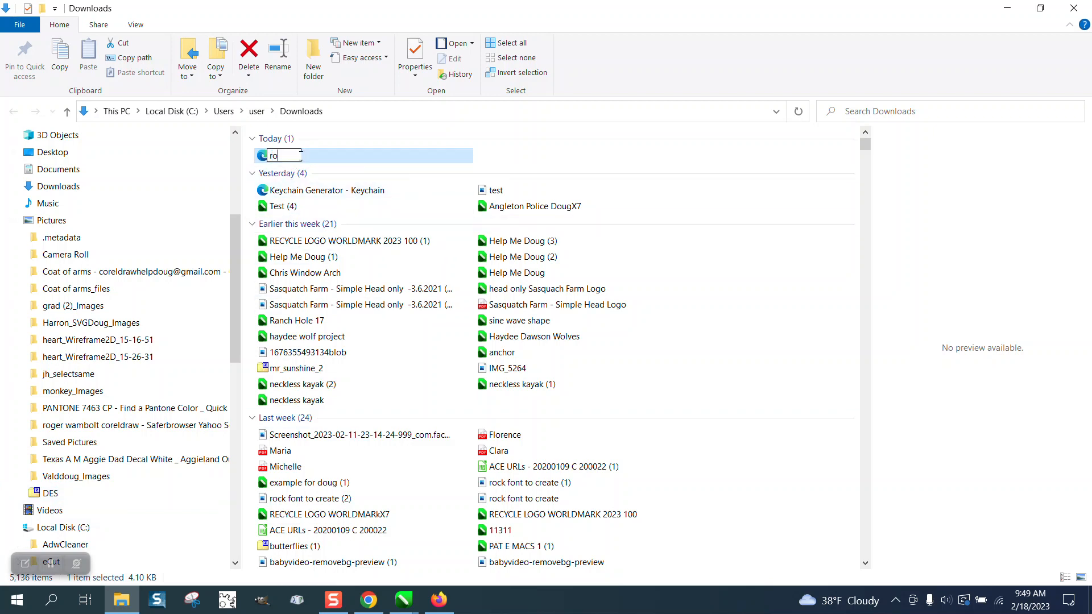
type("tatebloc")
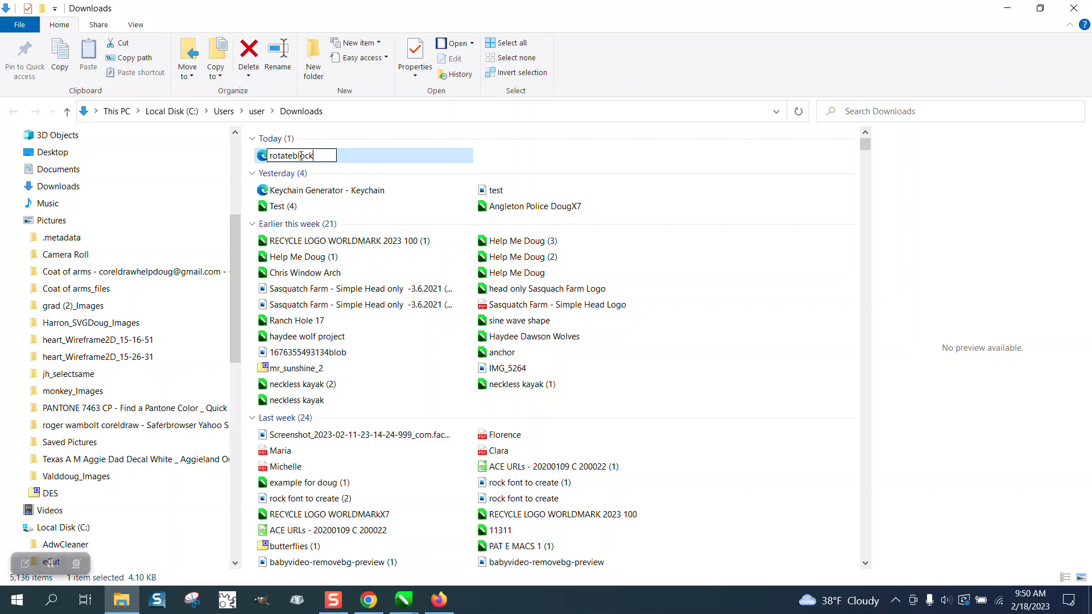
type("k")
key("Return")
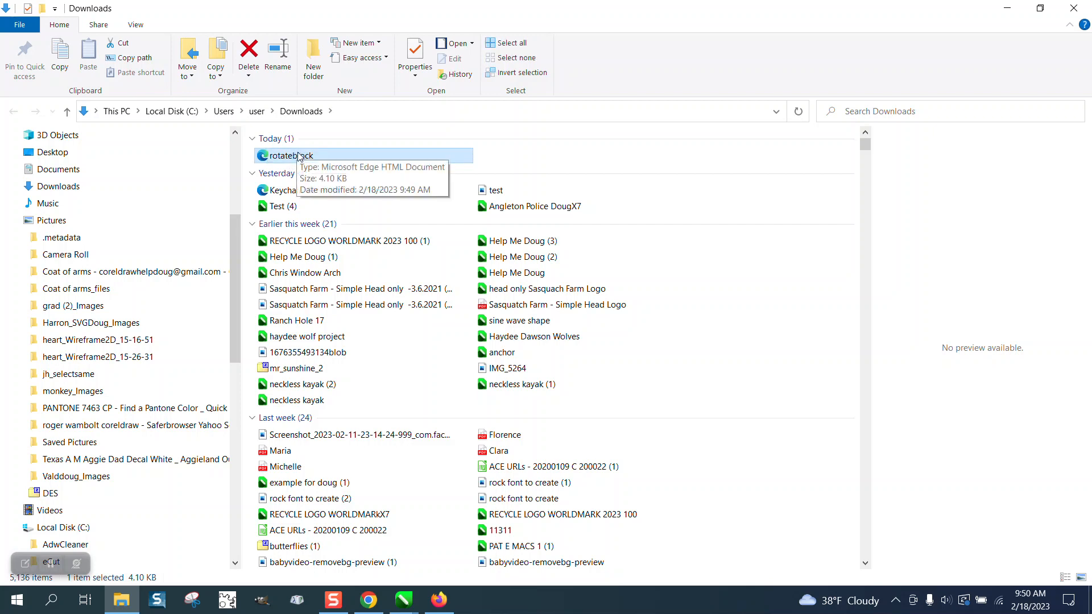
left_click_drag(296, 156, 72, 227)
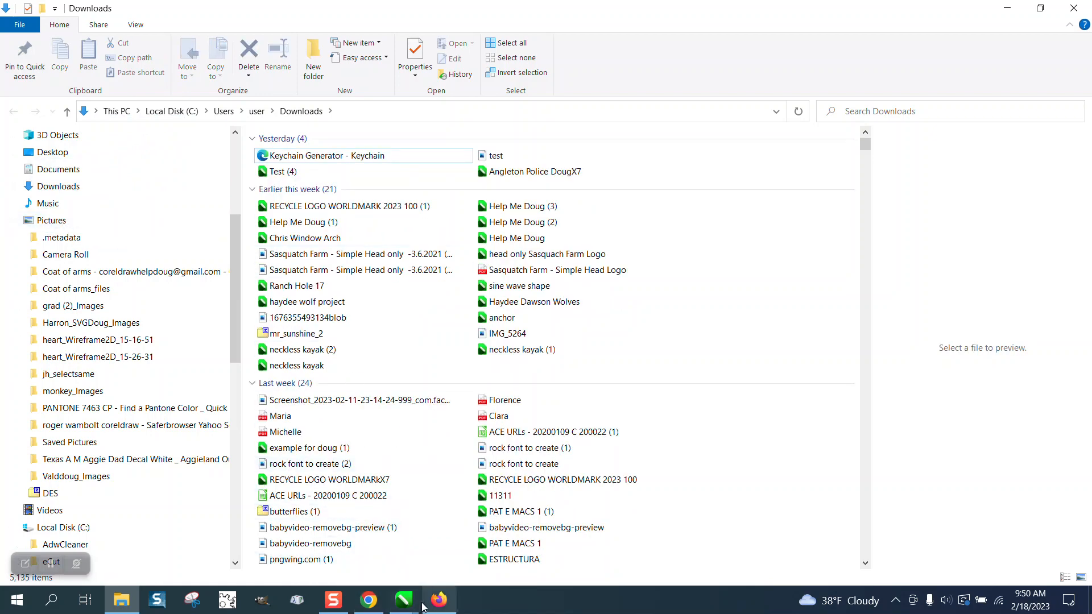
Switch to the Test (4).cdr drawing in CorelDRAW and import rotateblock.svg from Pictures into the empty area above the keychain designs
left_click(403, 600)
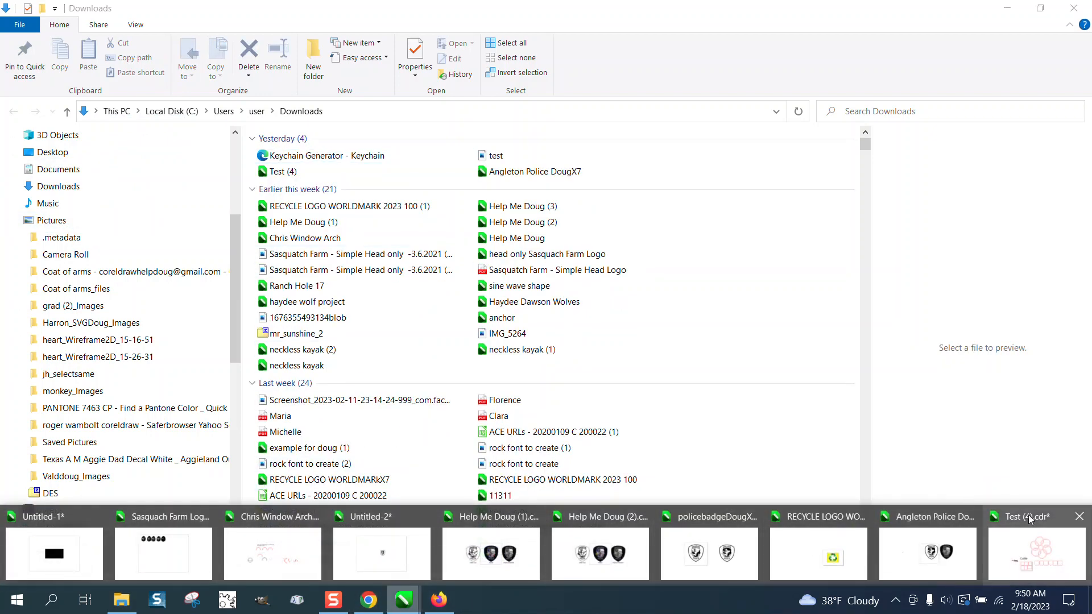
left_click(1054, 555)
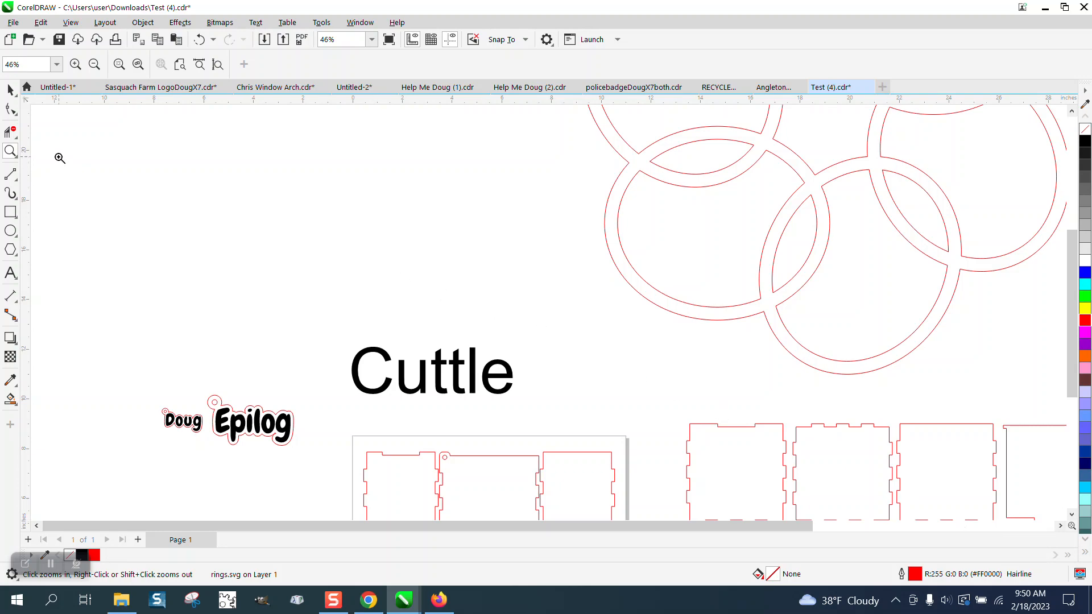
left_click(10, 90)
right_click(170, 186)
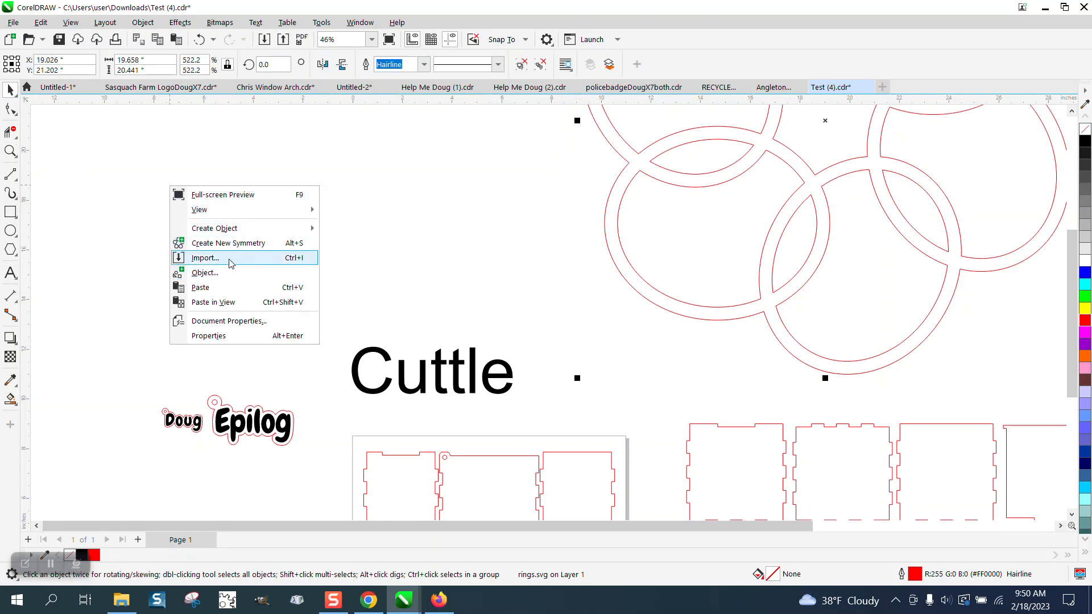
left_click(230, 261)
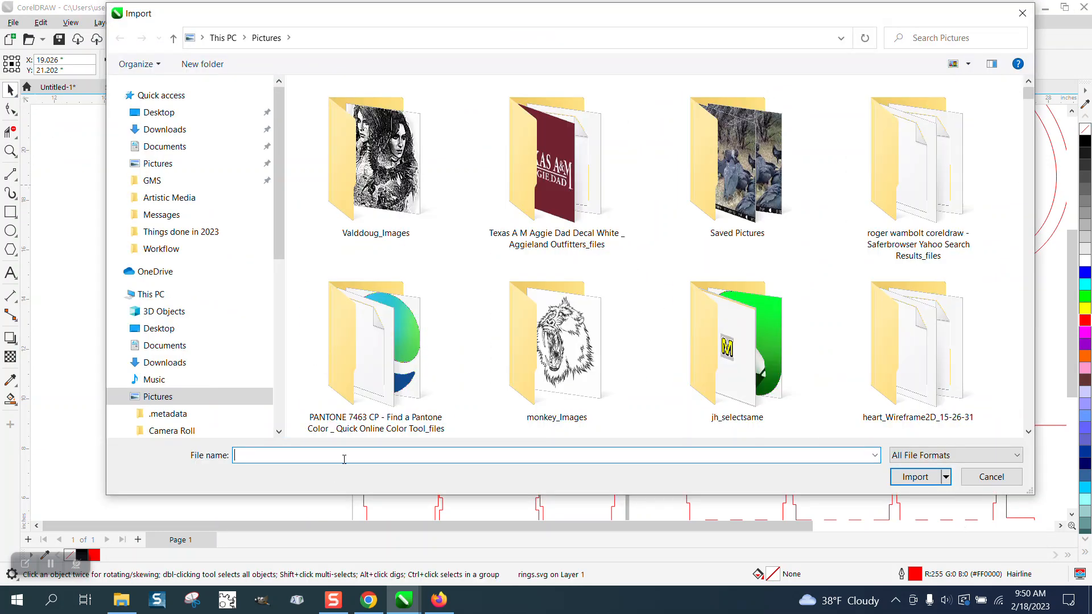
type("rotat")
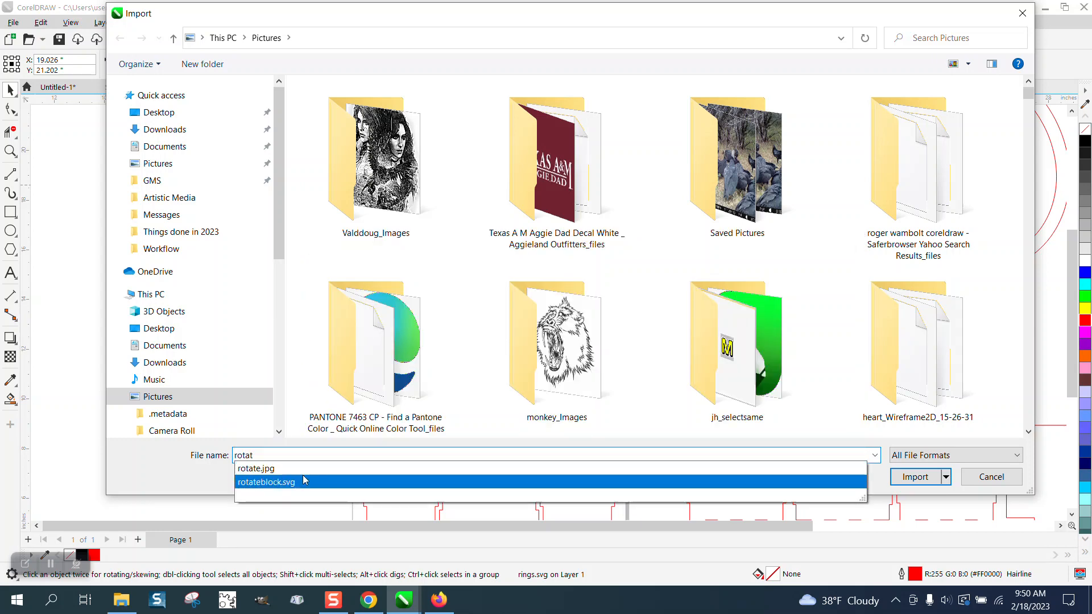
left_click(287, 482)
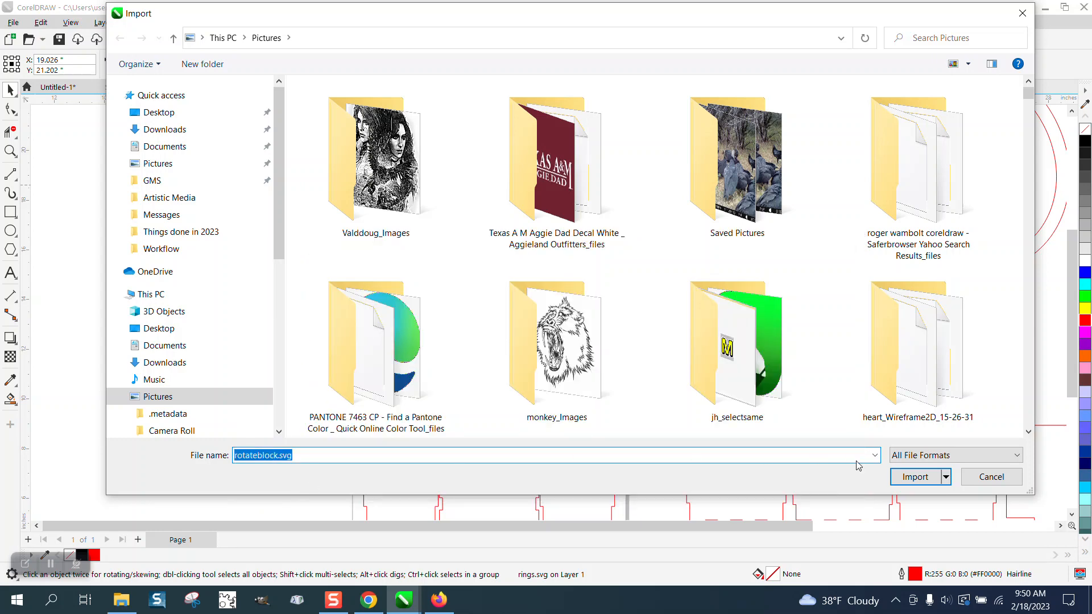
left_click(912, 477)
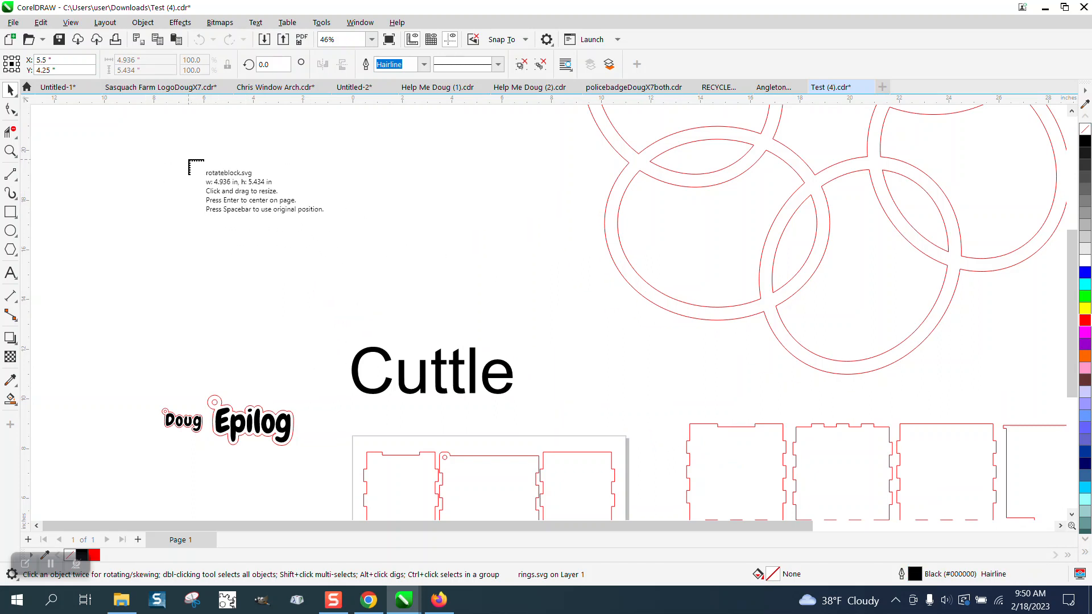
left_click(189, 160)
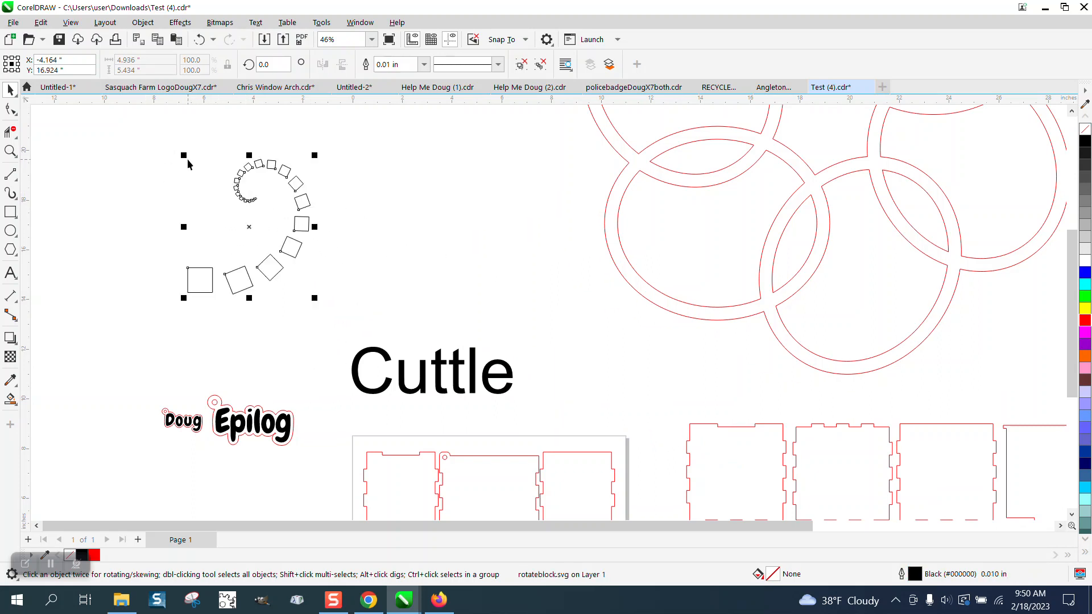
Give the imported spiral of squares a red outline with Hairline width
right_click(1087, 323)
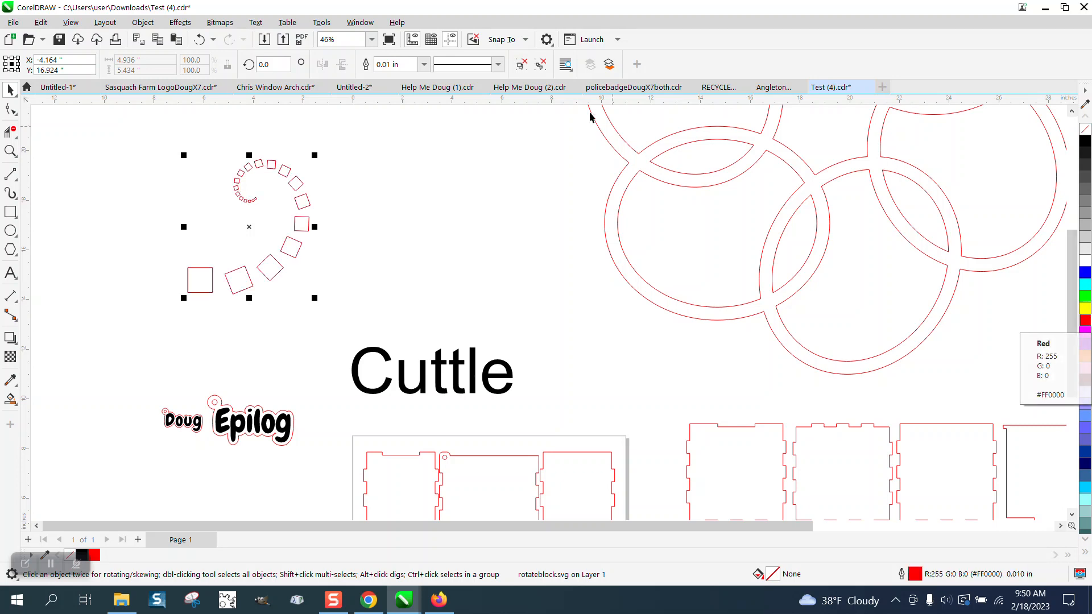
left_click(423, 66)
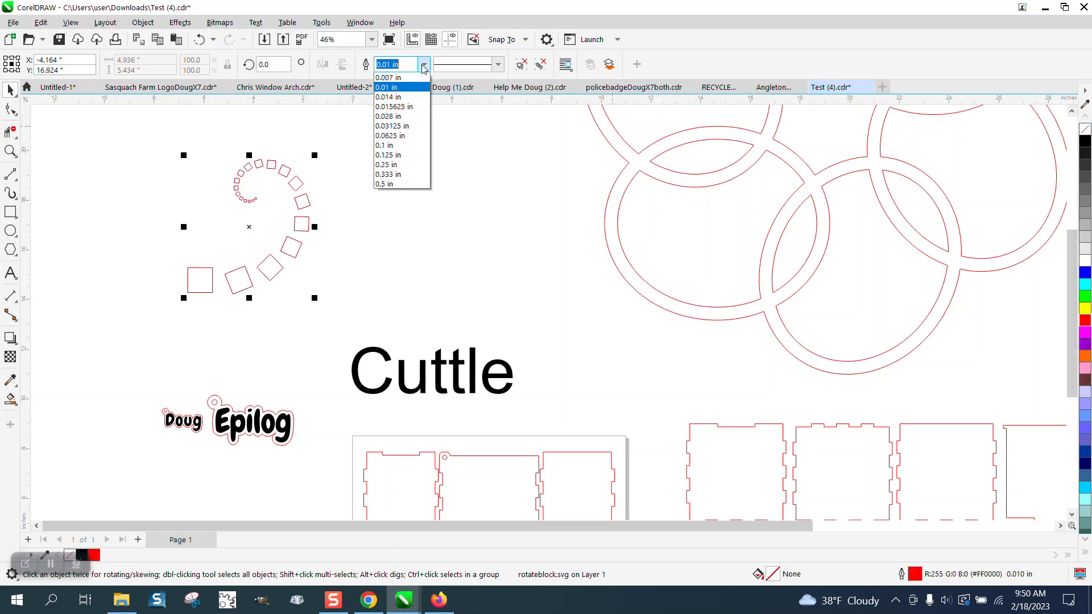
left_click(396, 89)
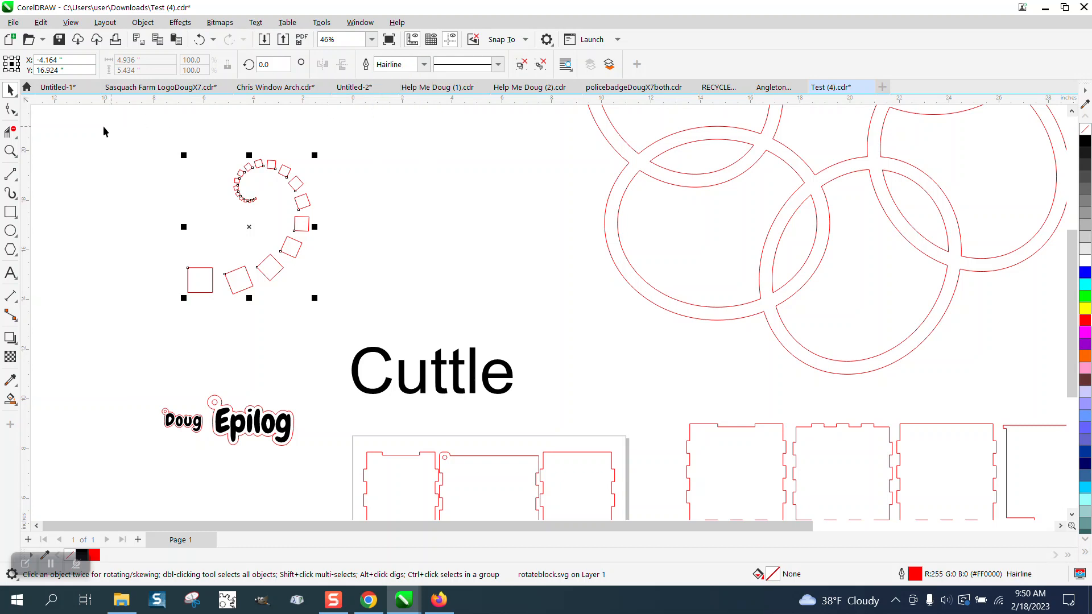
Examine the imported spiral up close, from the largest square to the smallest ones at its inner end
left_click(10, 152)
left_click_drag(170, 140, 441, 330)
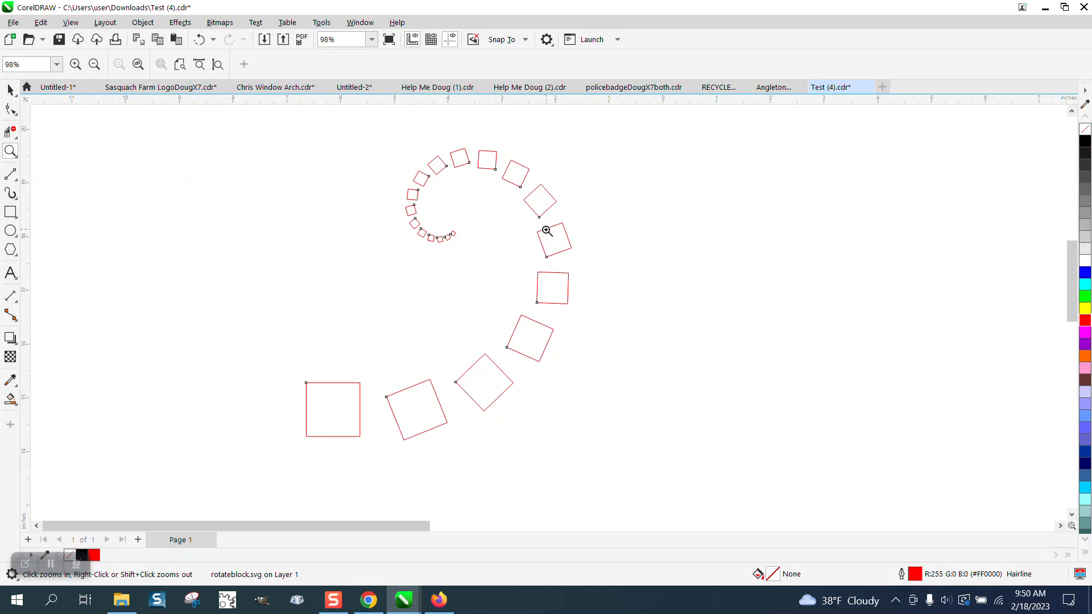
left_click_drag(366, 141, 658, 315)
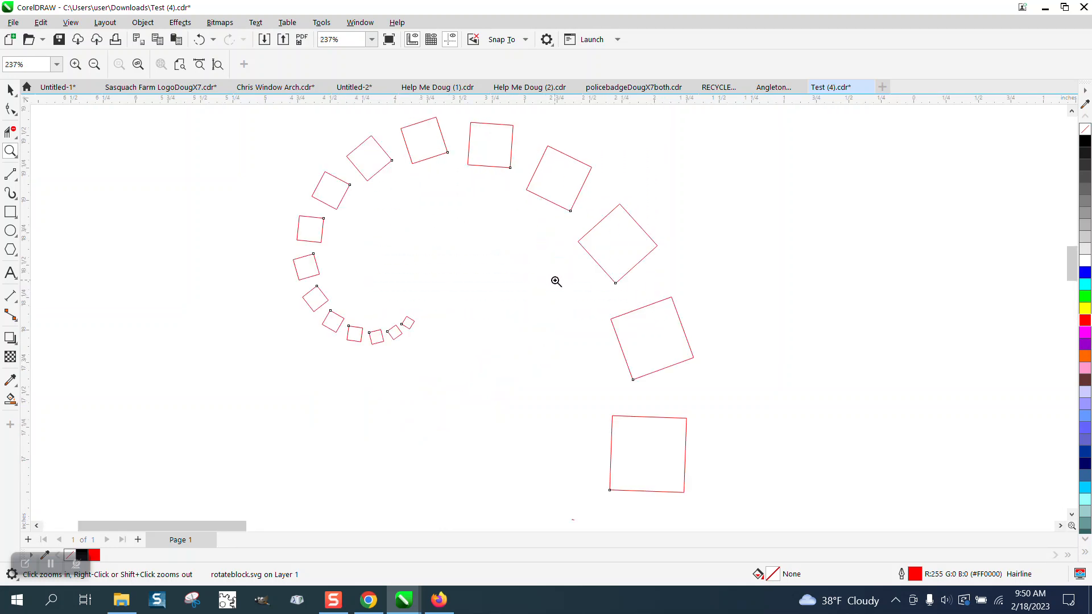
scroll(327, 208, "down", 3)
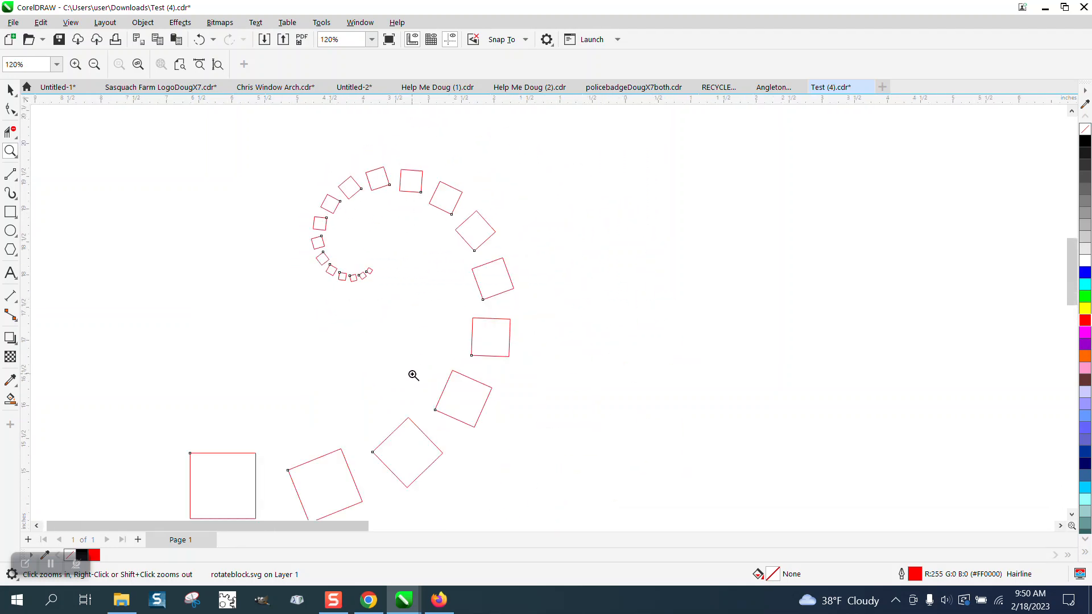
scroll(392, 317, "down", 1)
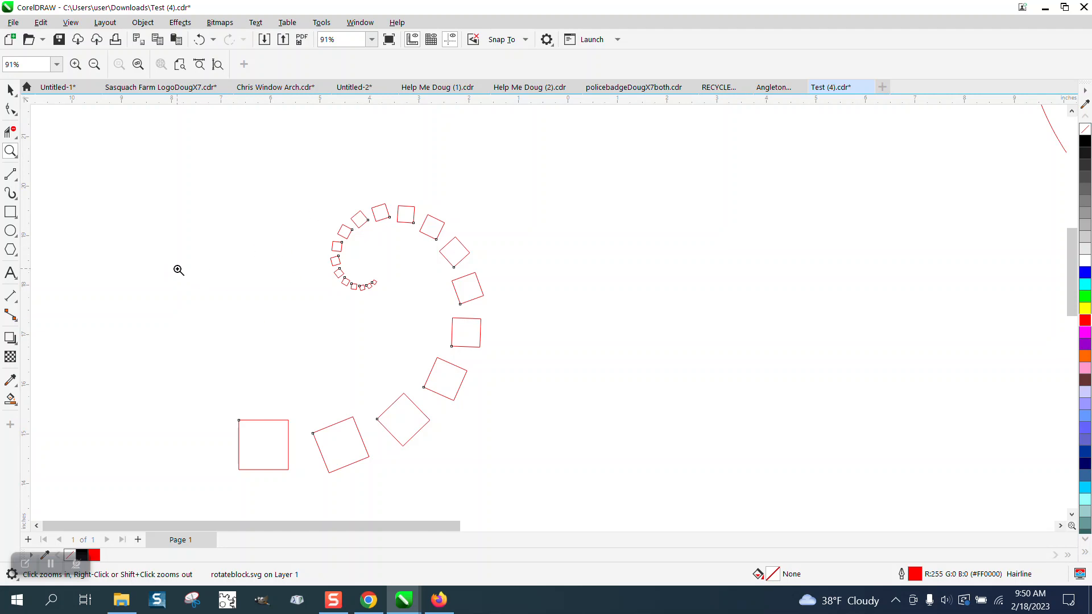
scroll(235, 228, "down", 1)
left_click(323, 371)
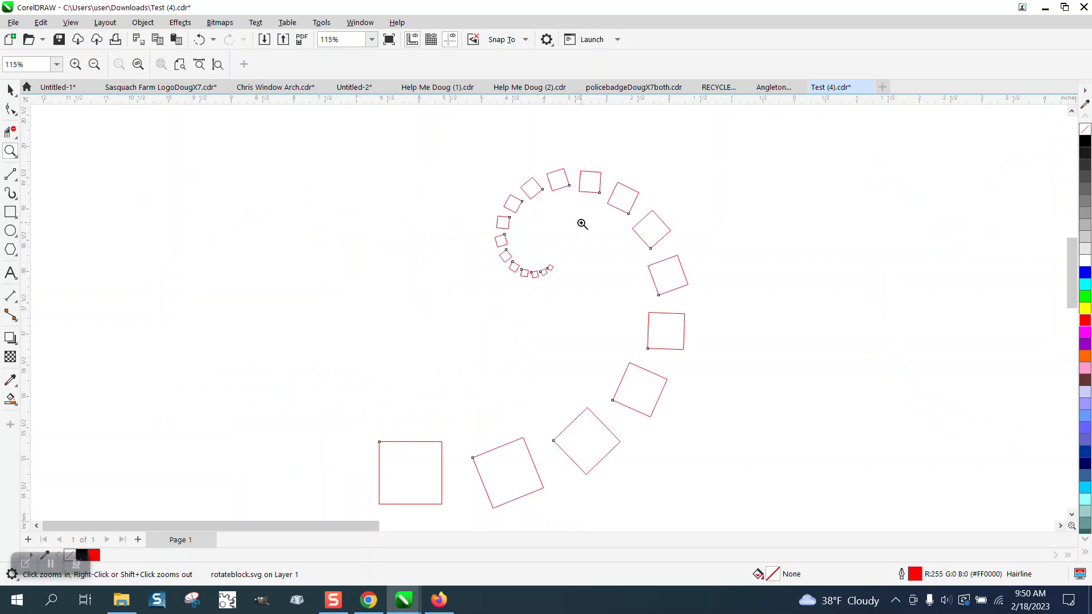
scroll(489, 241, "down", 5)
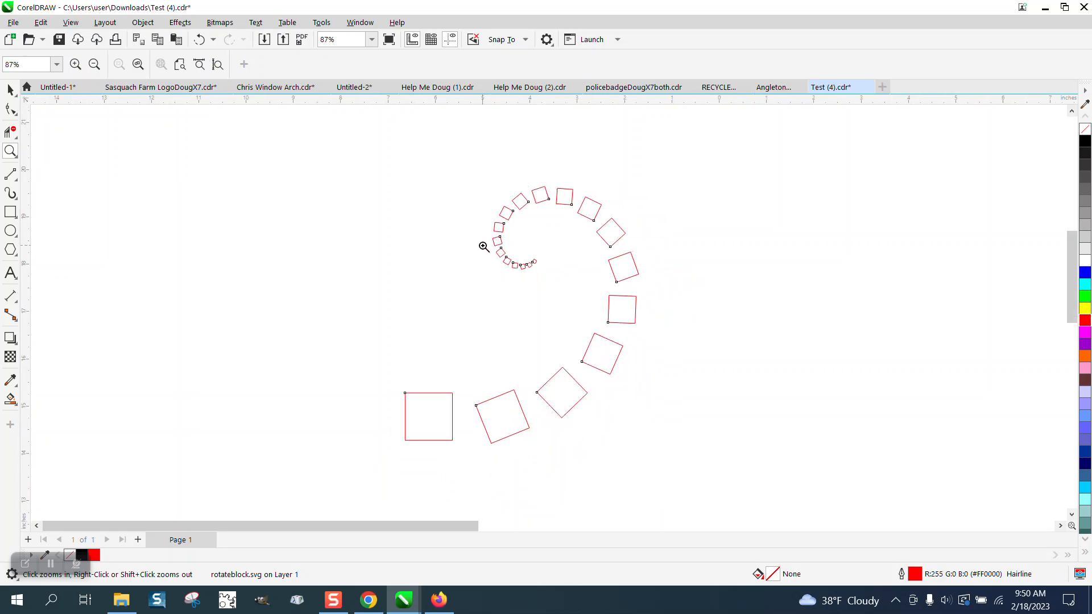
Inspect the Cuttle text and the keychain designs up close, and view them together with the box and ring layouts
left_click_drag(556, 335, 720, 420)
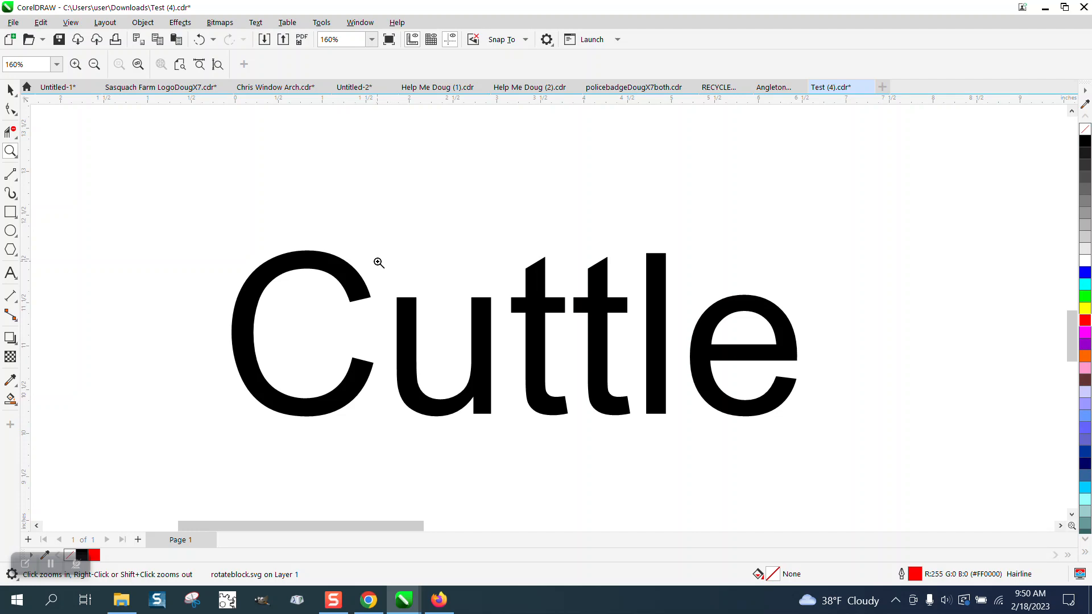
scroll(379, 258, "down", 1)
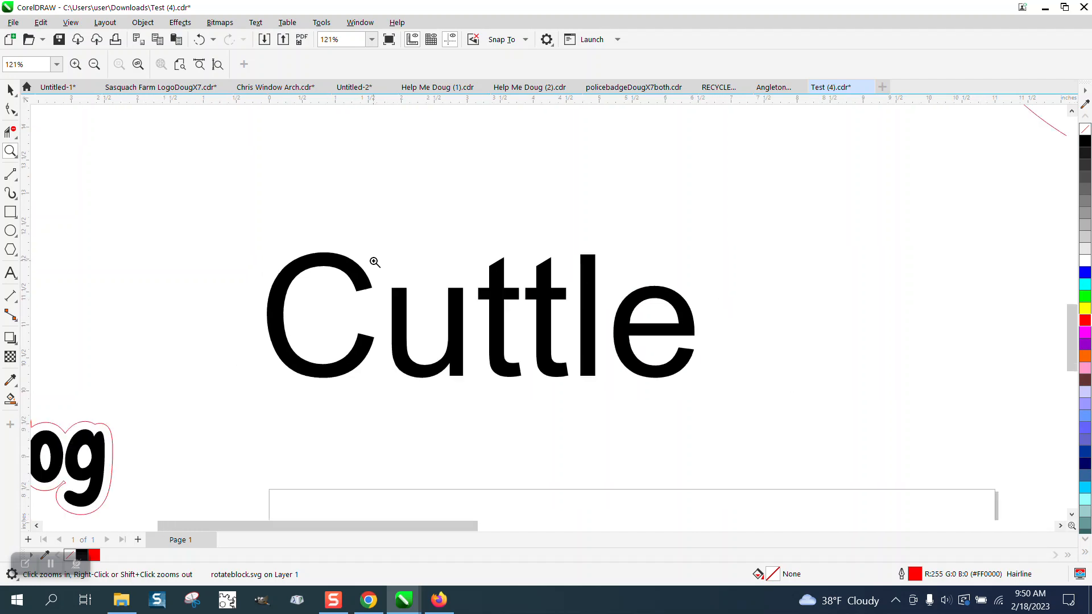
scroll(464, 321, "down", 4)
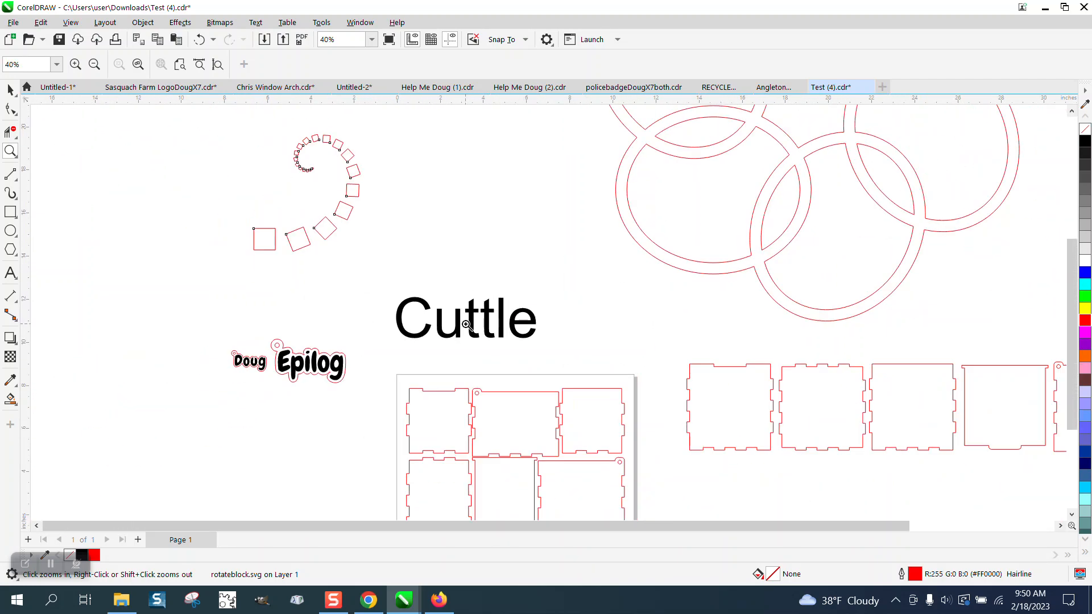
scroll(466, 325, "down", 1)
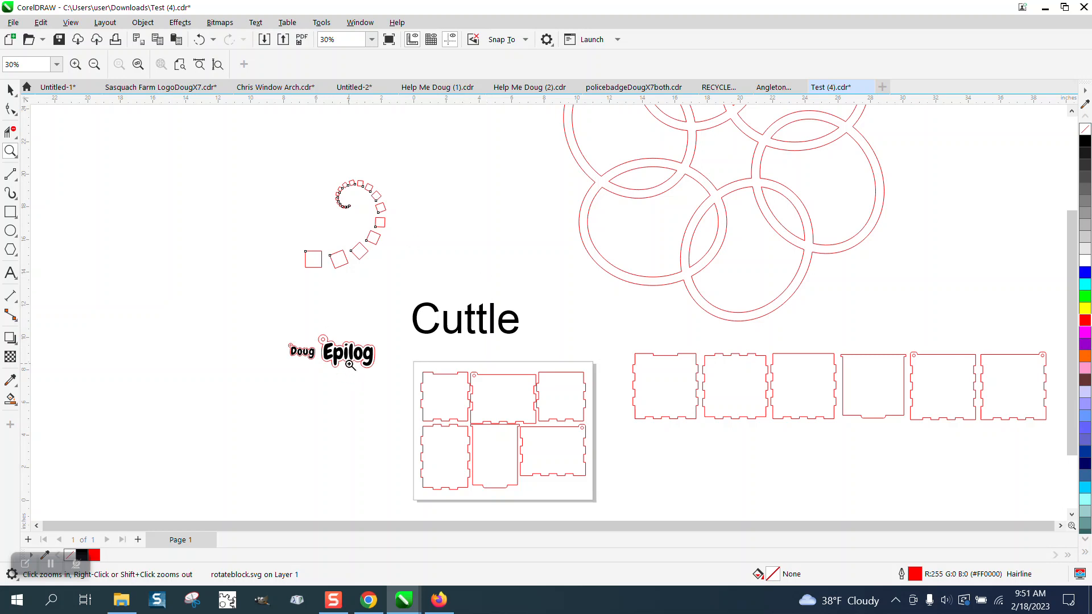
left_click_drag(280, 320, 412, 388)
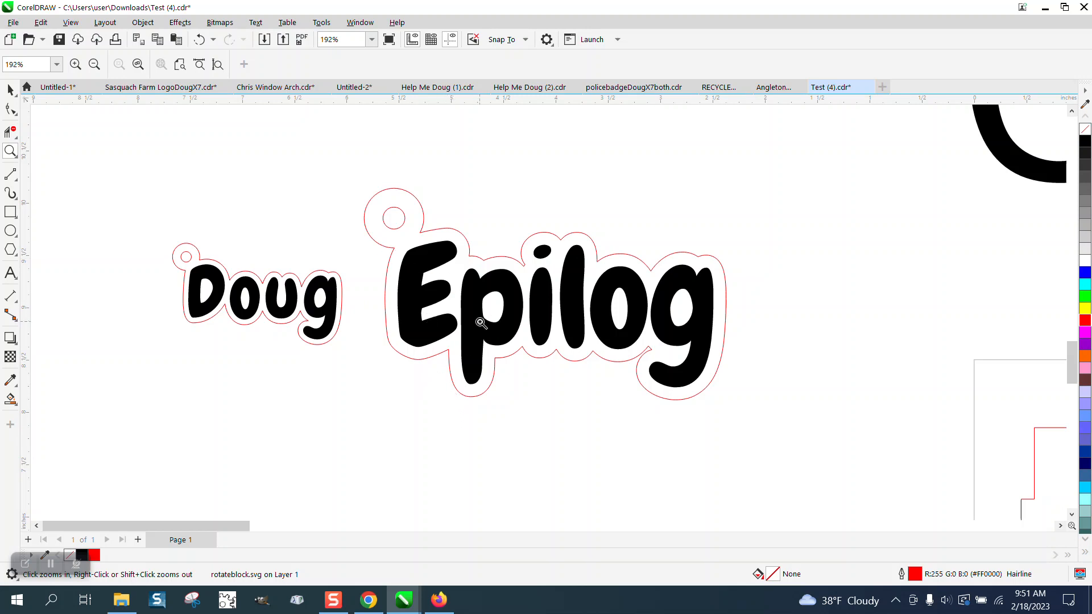
scroll(480, 323, "down", 4)
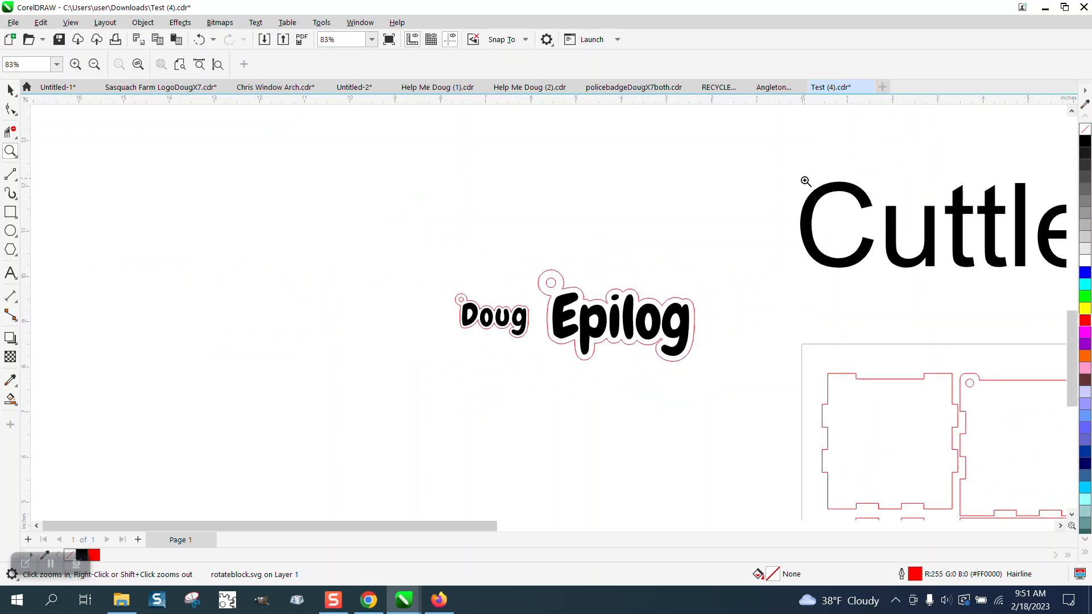
left_click_drag(805, 181, 1041, 297)
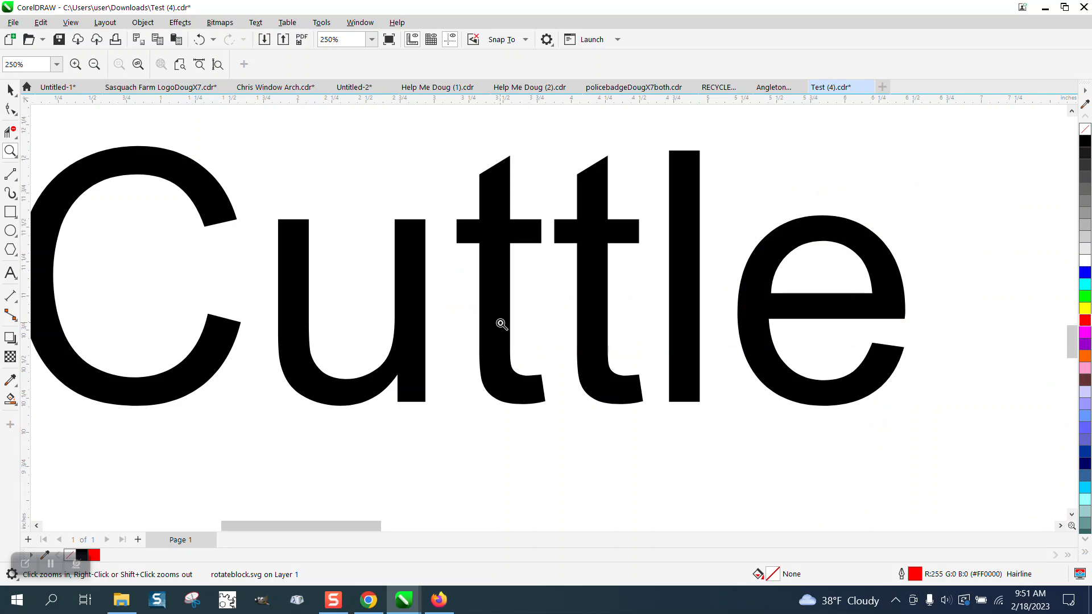
scroll(501, 324, "down", 5)
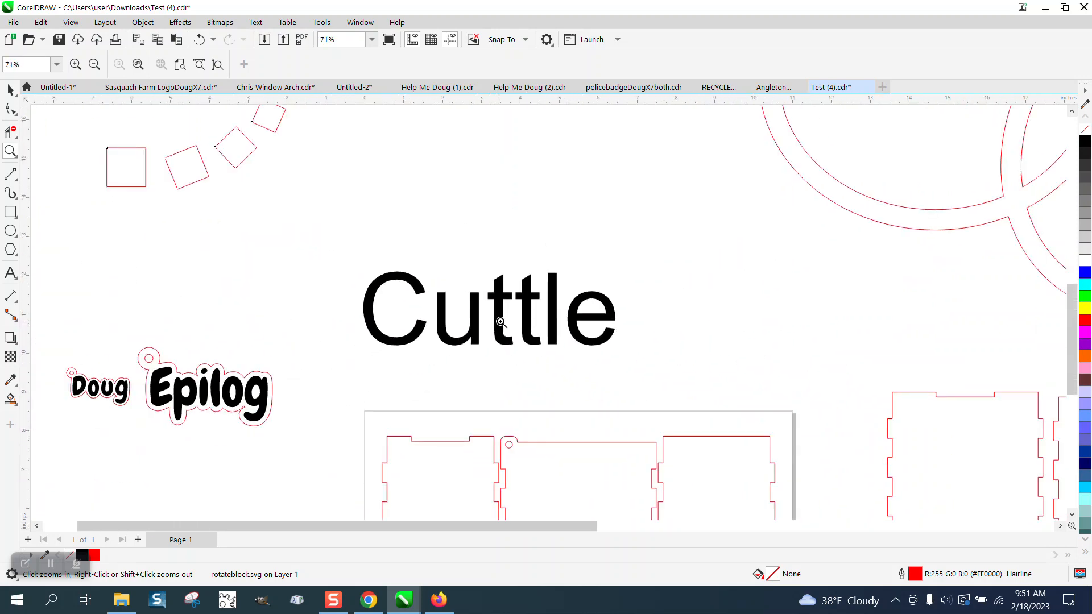
scroll(501, 322, "down", 4)
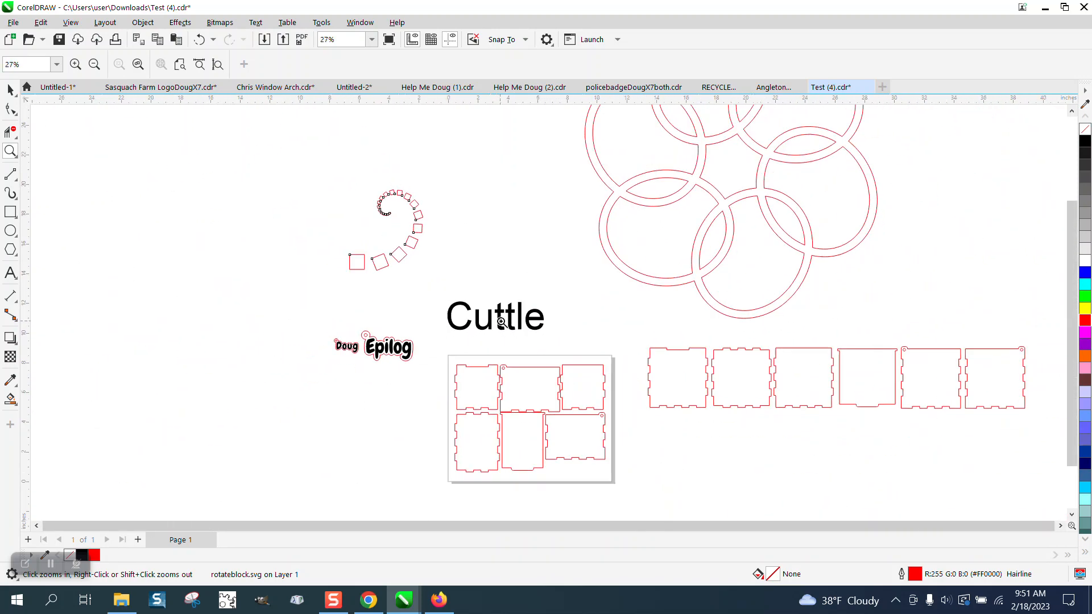
Switch to Cuttle in the browser and look through its customizable templates, from the keychain generators to Connected Text
left_click(369, 601)
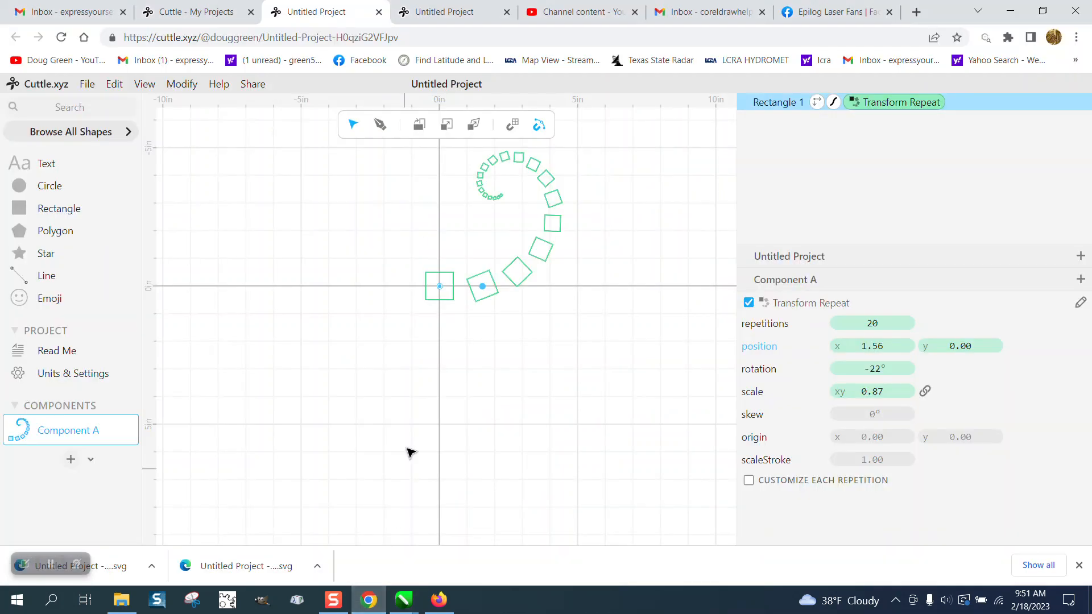
left_click(216, 17)
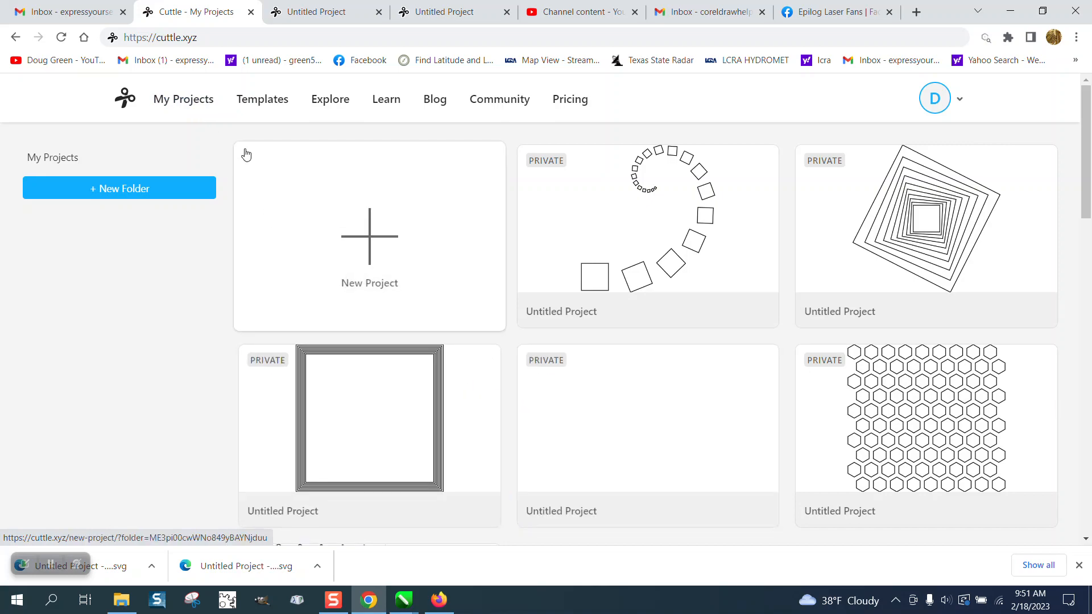
left_click(261, 98)
scroll(409, 292, "down", 5)
scroll(518, 294, "down", 2)
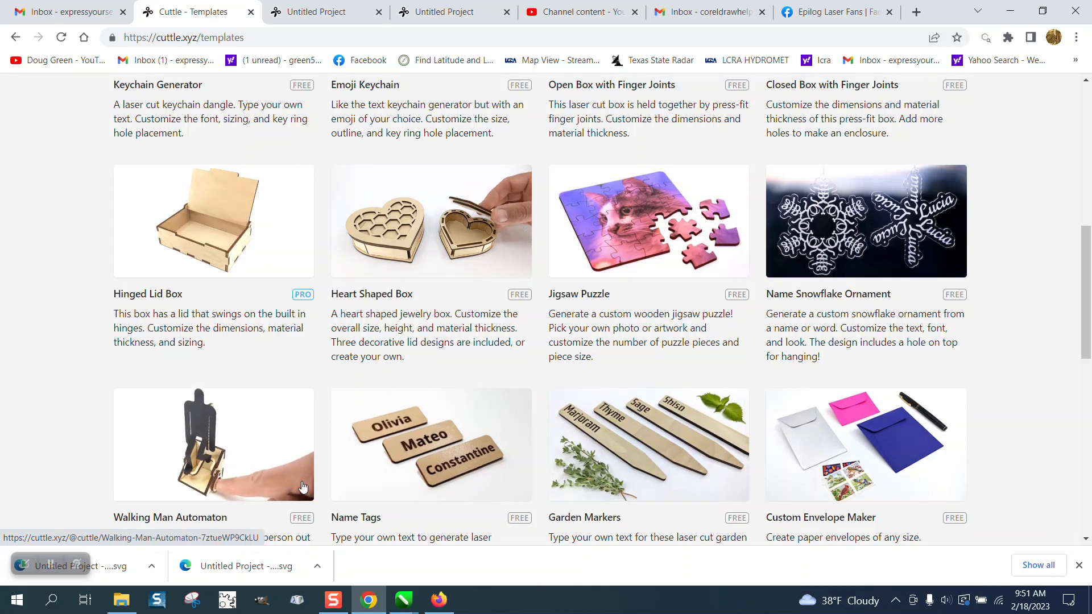
scroll(311, 303, "down", 3)
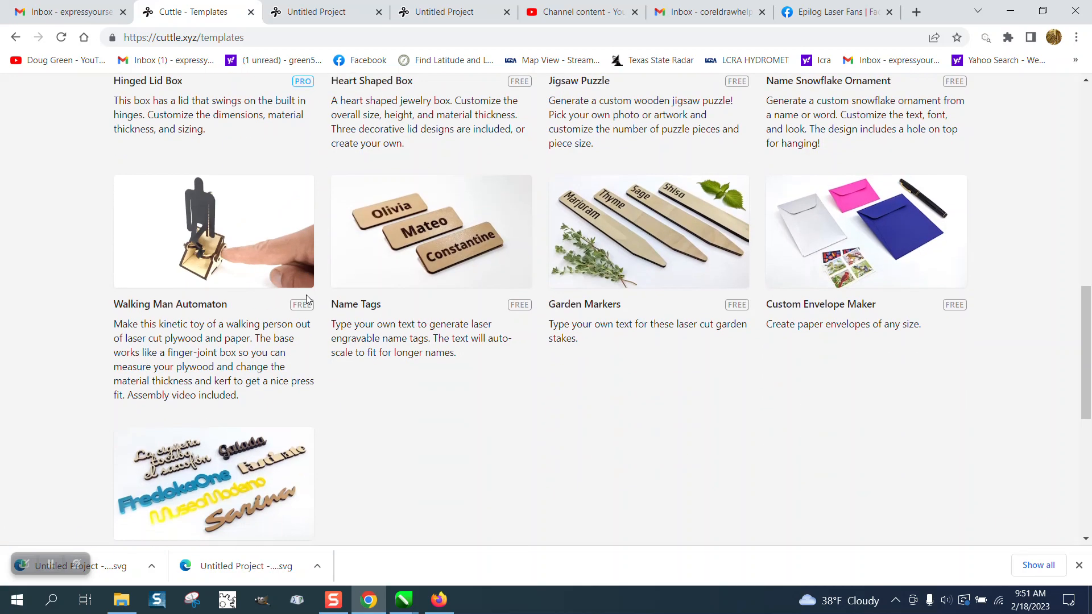
scroll(687, 339, "down", 1)
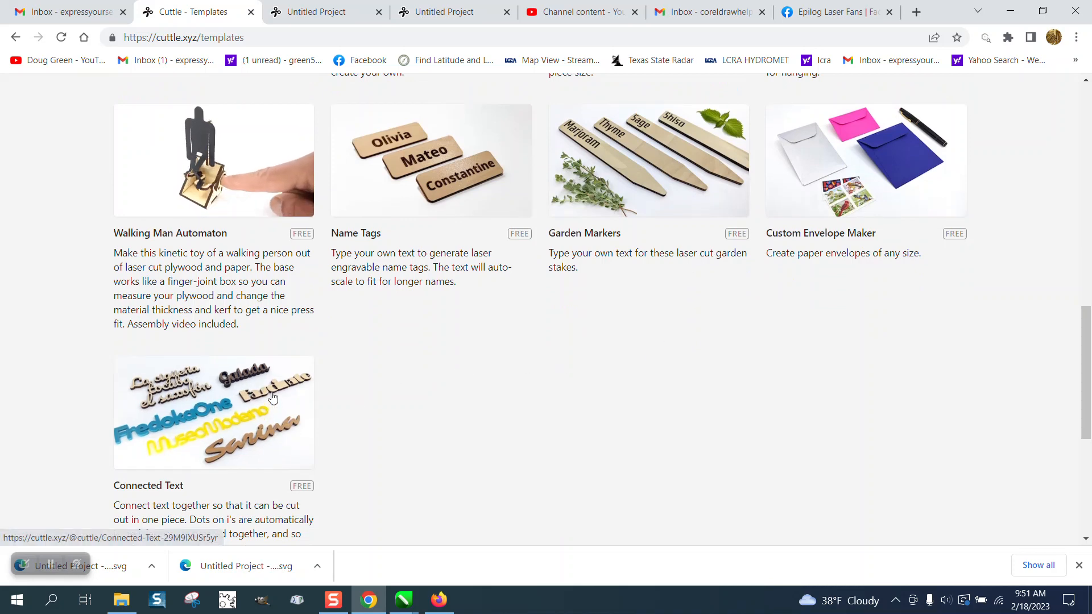
scroll(271, 418, "down", 3)
scroll(259, 258, "up", 1)
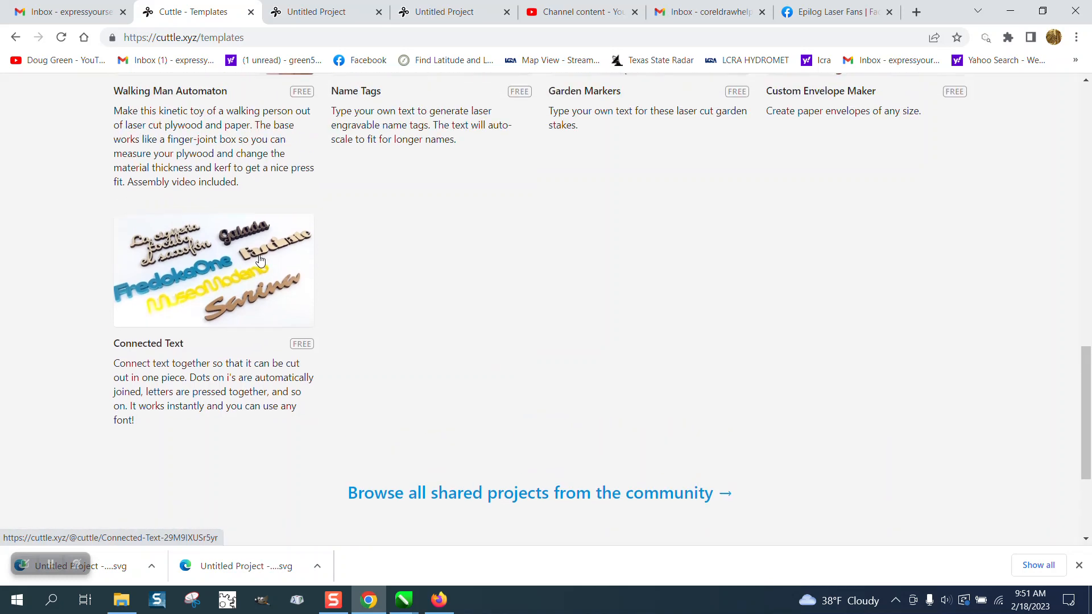
scroll(254, 287, "up", 6)
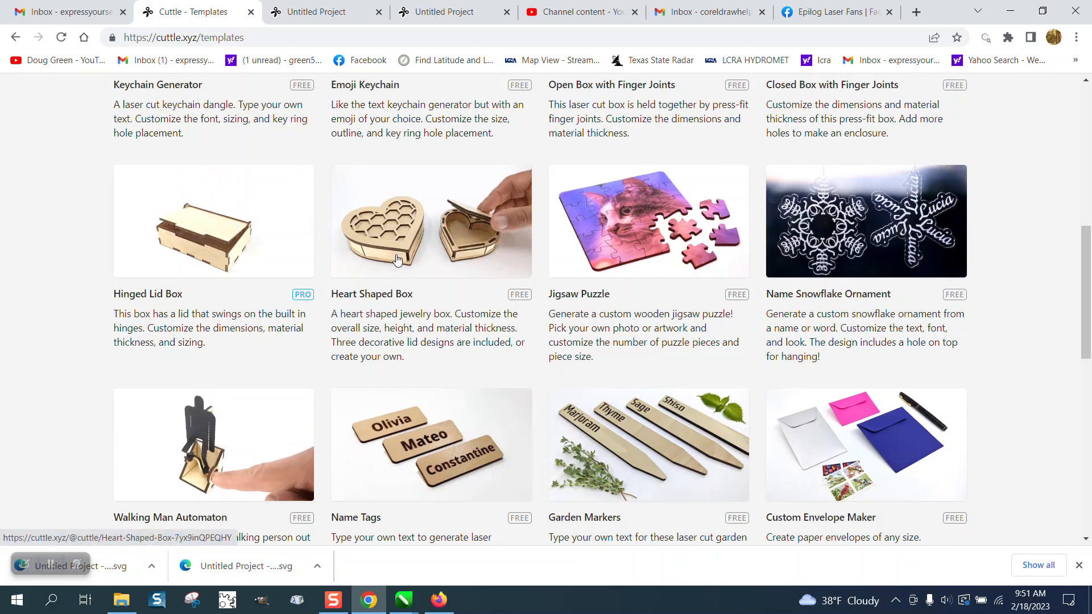
scroll(403, 277, "up", 4)
scroll(405, 277, "up", 3)
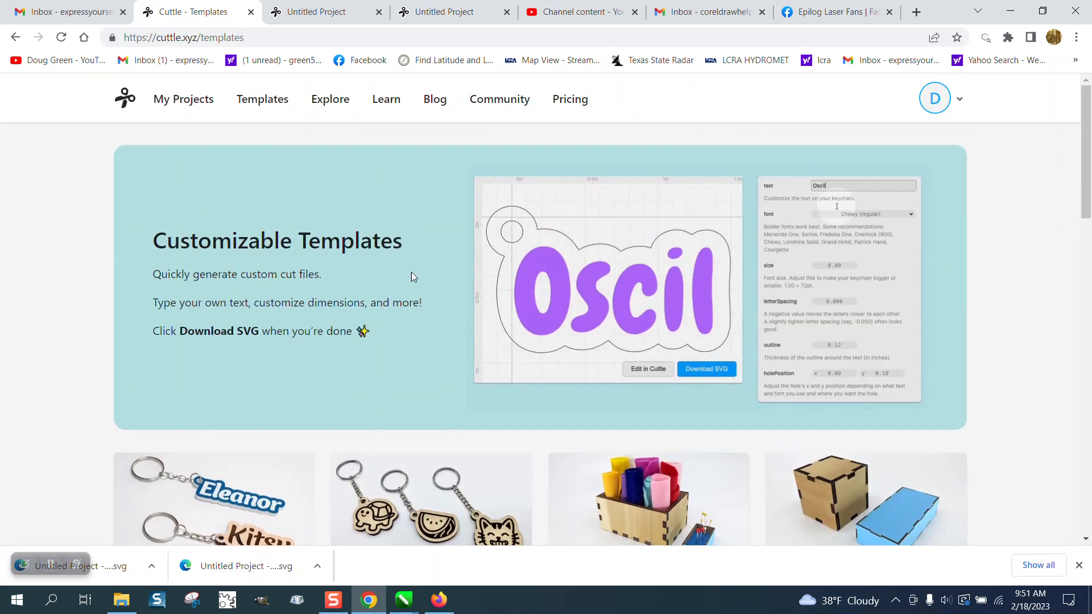